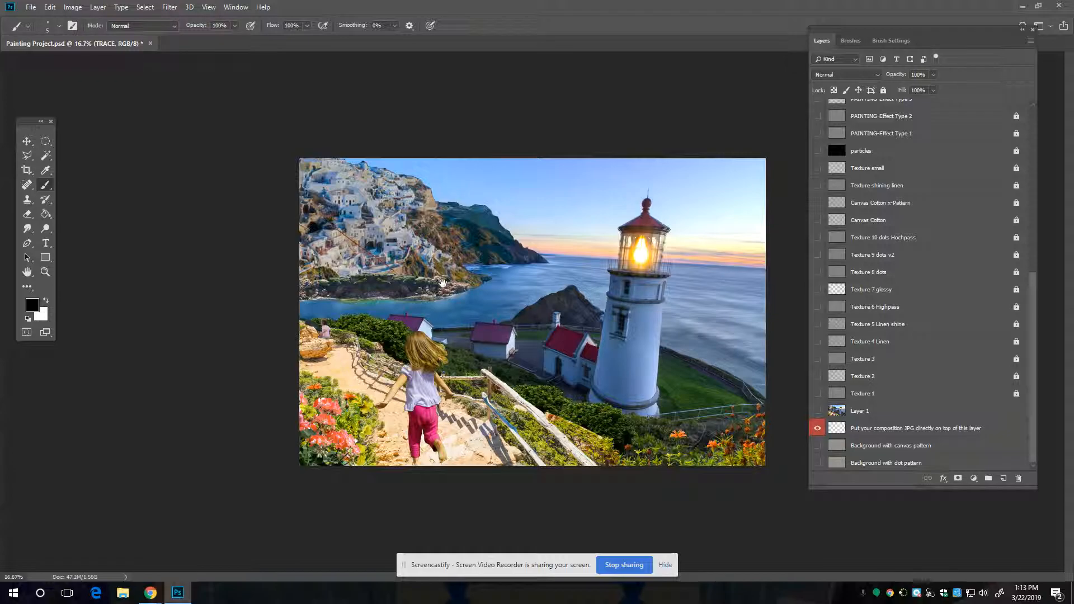
Step: Fully lock the composition layer Layer 1 and make it visible
key(ctrl+plus)
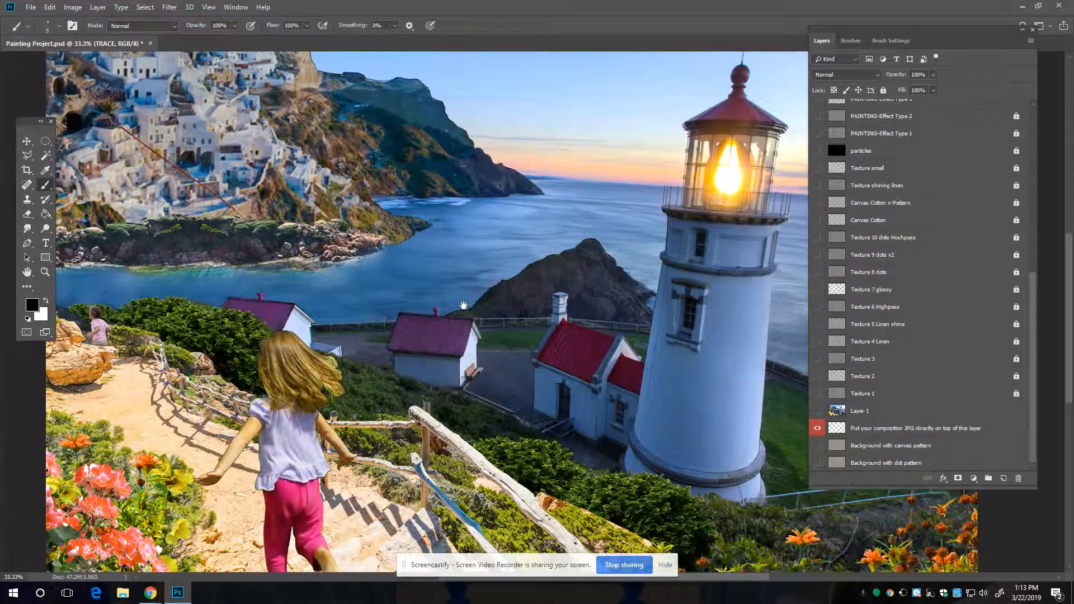
key(ctrl+minus)
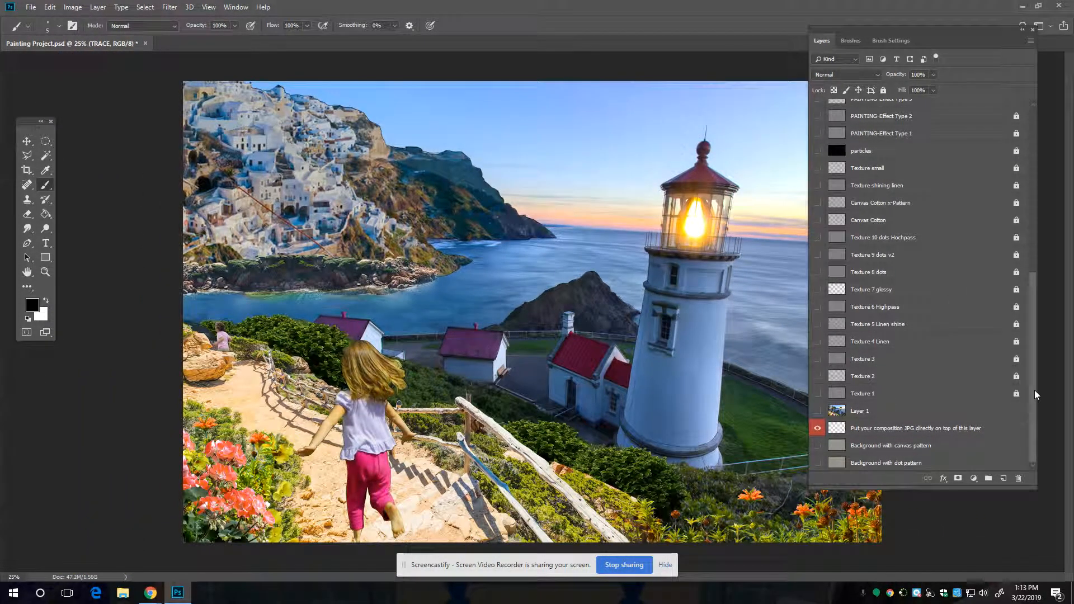
click(819, 412)
scroll(918, 345, up, 4)
scroll(917, 345, down, 4)
click(908, 415)
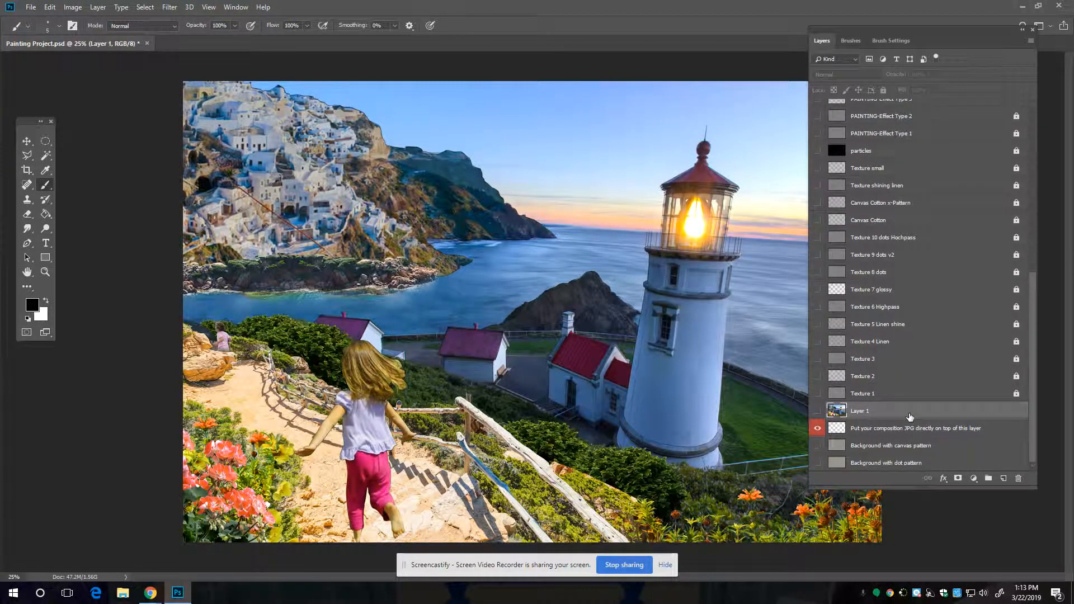
click(883, 90)
click(817, 411)
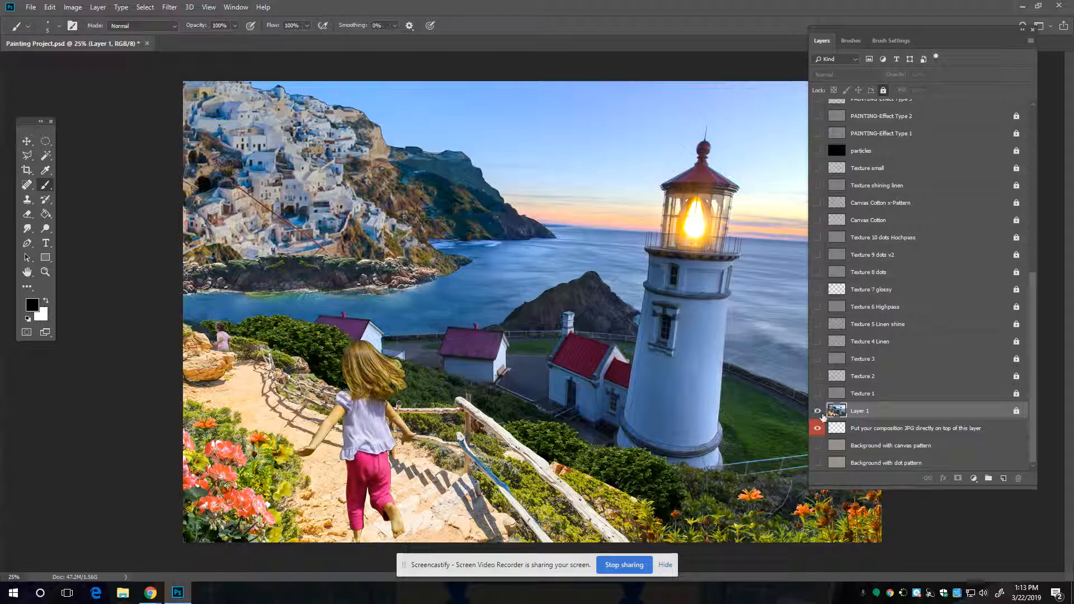
Step: Select the REFERENCE layer and toggle its visibility off and on to check its content
scroll(945, 367, up, 10)
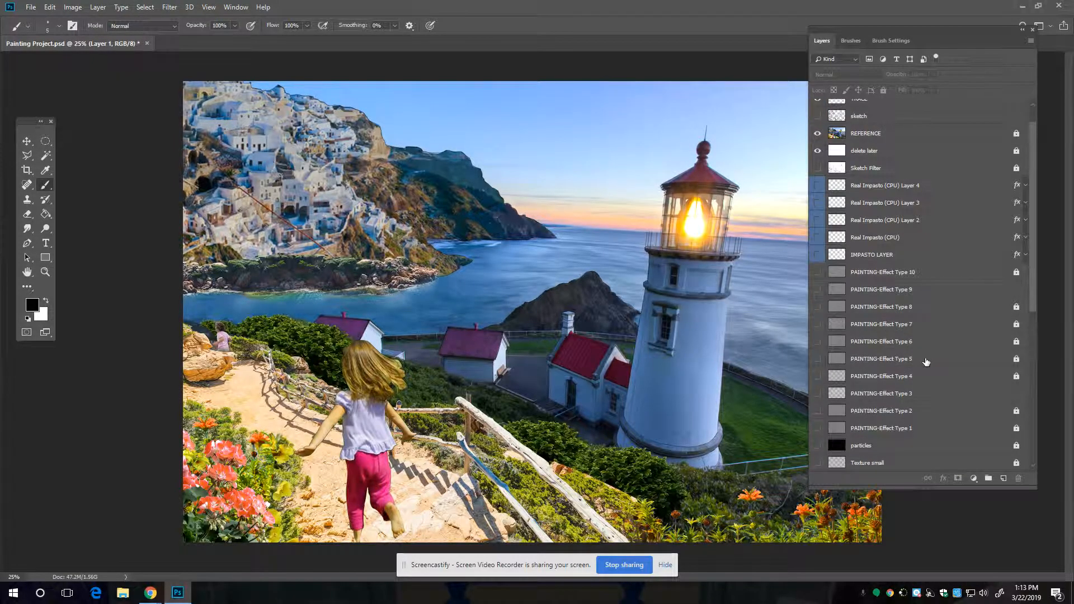
click(876, 160)
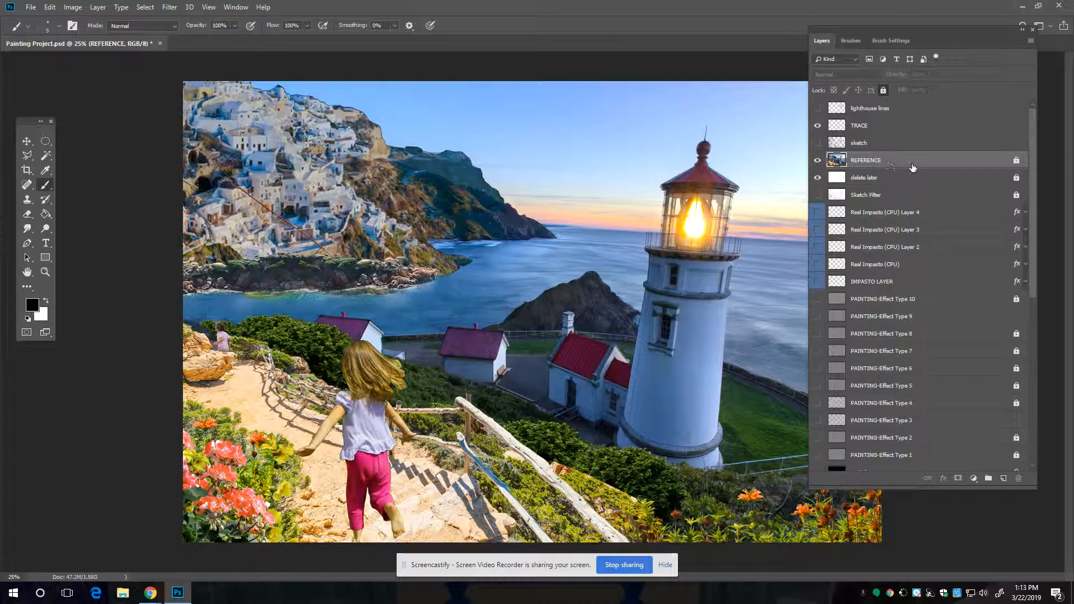
click(818, 161)
click(817, 161)
Step: Make the TRACE layer active and choose the Soft Round preset from General Brushes for the brush
click(868, 125)
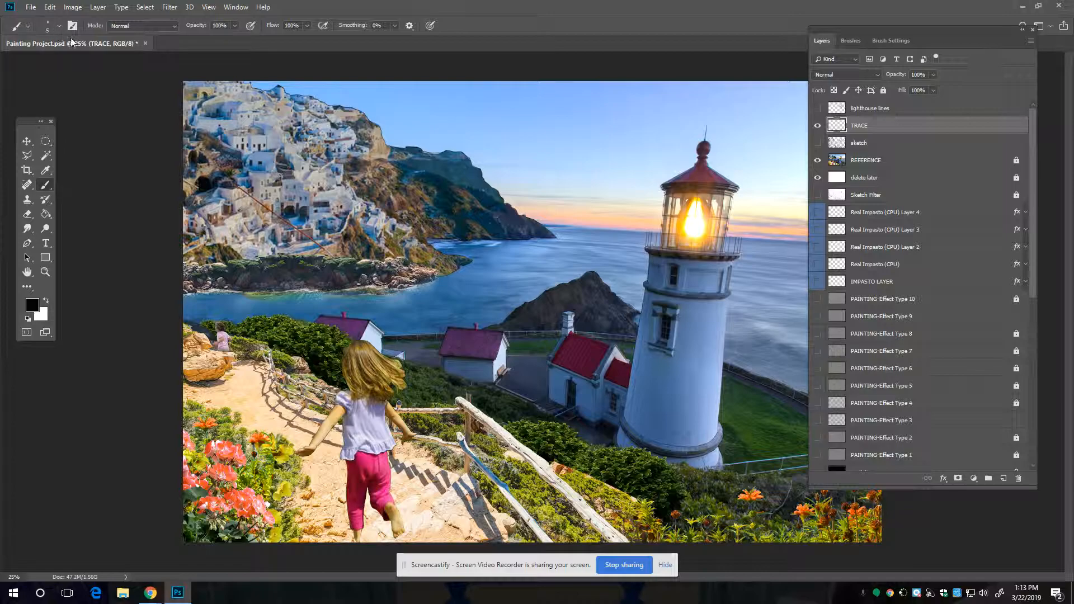
click(59, 27)
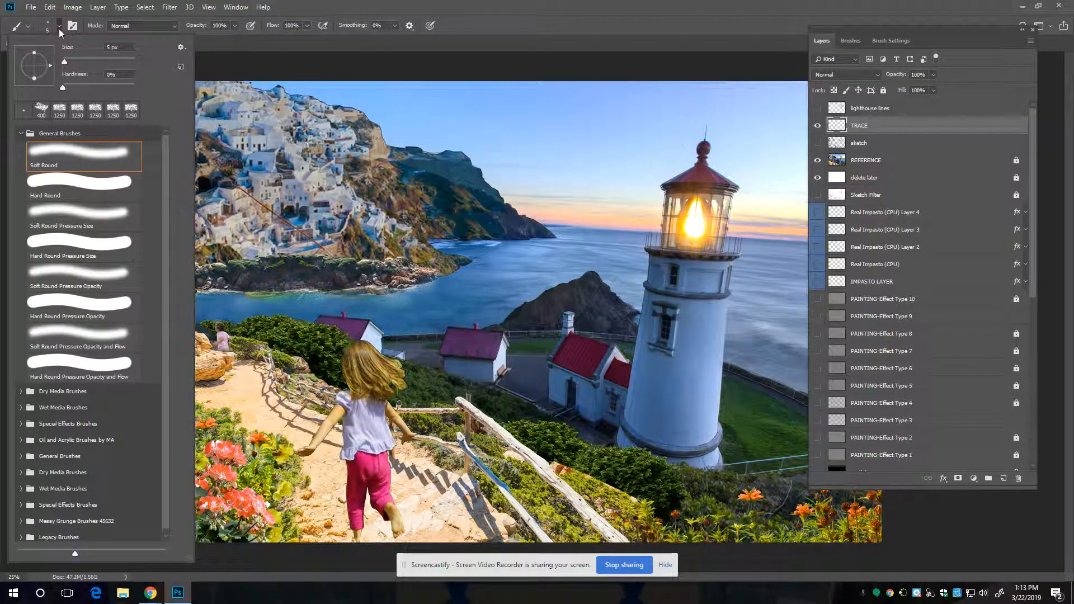
click(21, 134)
click(22, 135)
double_click(69, 153)
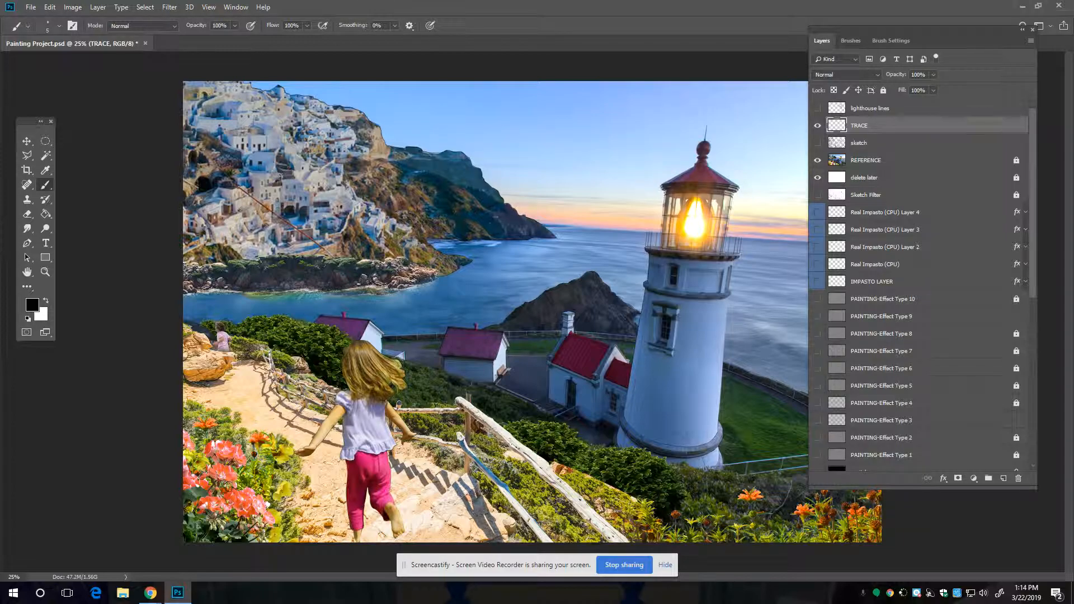
Step: Unlock the REFERENCE layer, lower its opacity to 46%, and lock it again
click(928, 164)
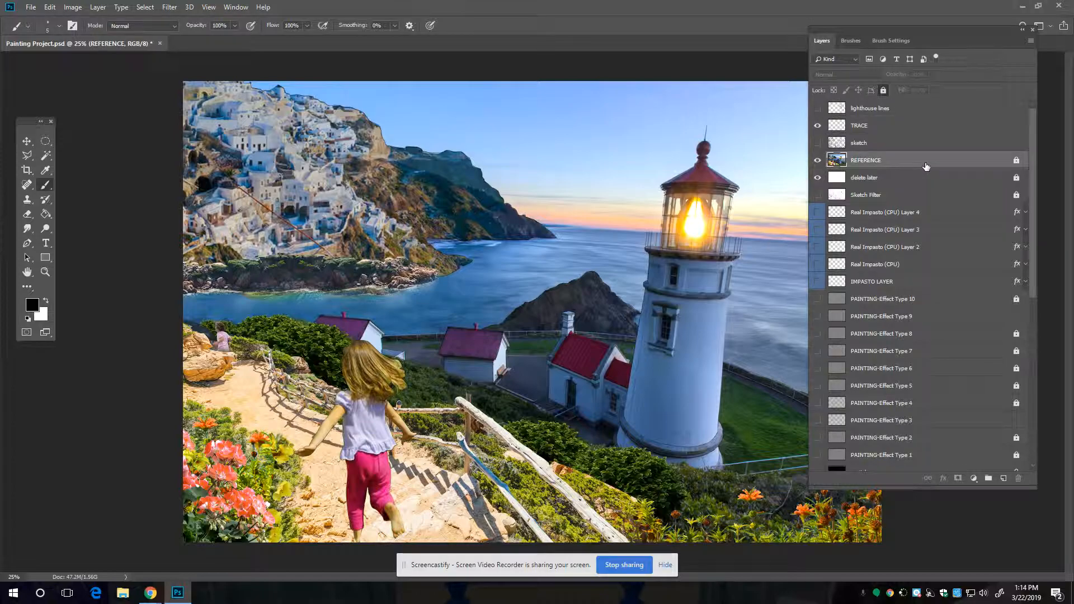
click(883, 90)
click(933, 75)
drag(933, 92, 907, 85)
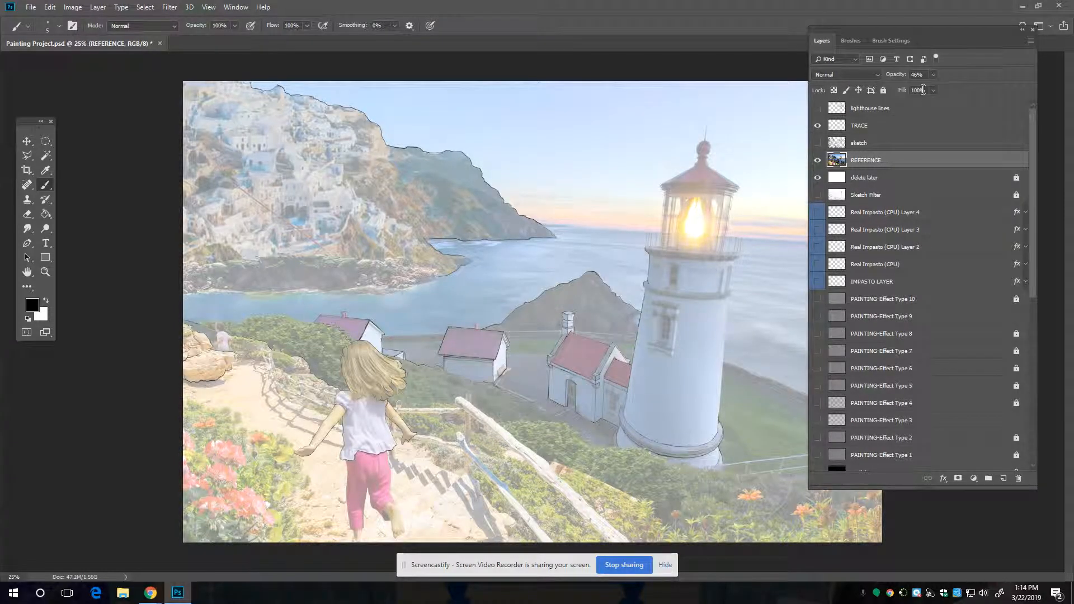
mouse_move(911, 133)
mouse_down()
mouse_move(963, 129)
mouse_move(938, 162)
mouse_up()
click(883, 91)
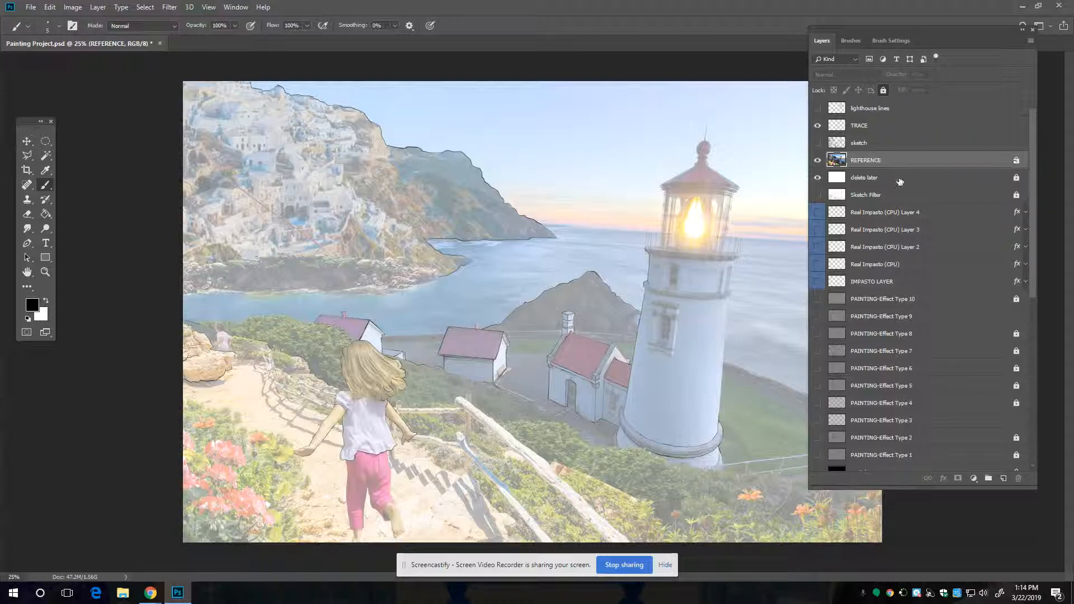
Step: Hide the REFERENCE layer and toggle the delete later layer to examine the TRACE lines against the white backing
click(818, 161)
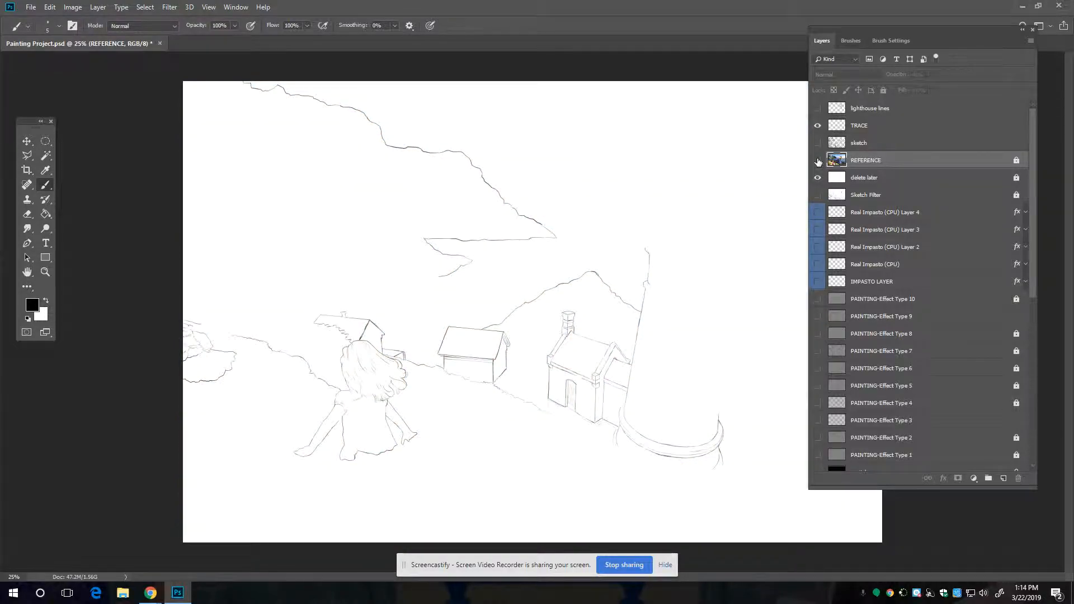
click(870, 124)
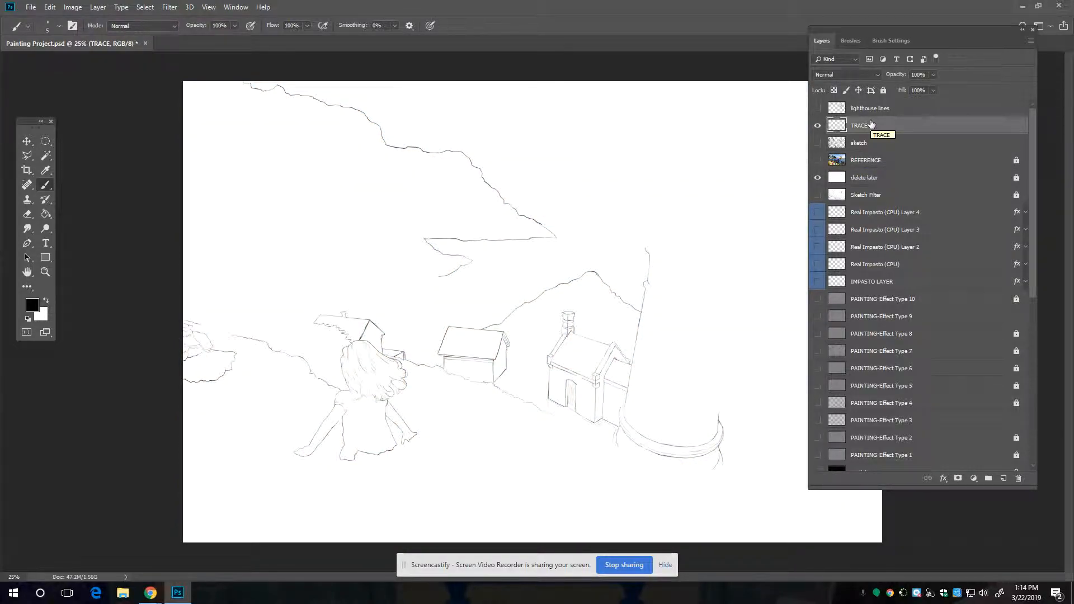
click(886, 174)
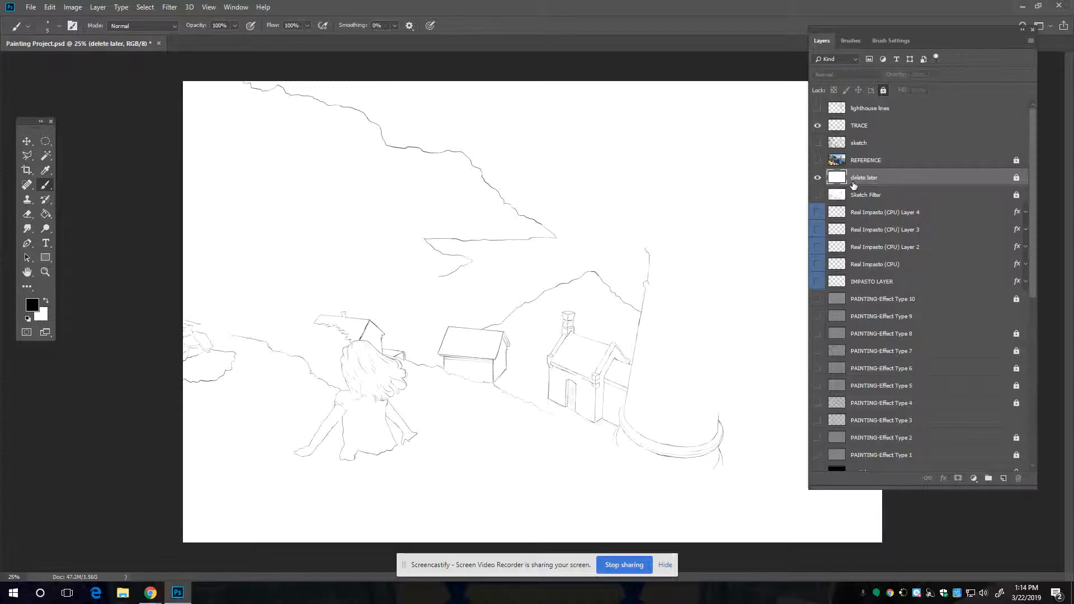
click(818, 178)
click(818, 178)
click(818, 178)
click(818, 178)
click(888, 131)
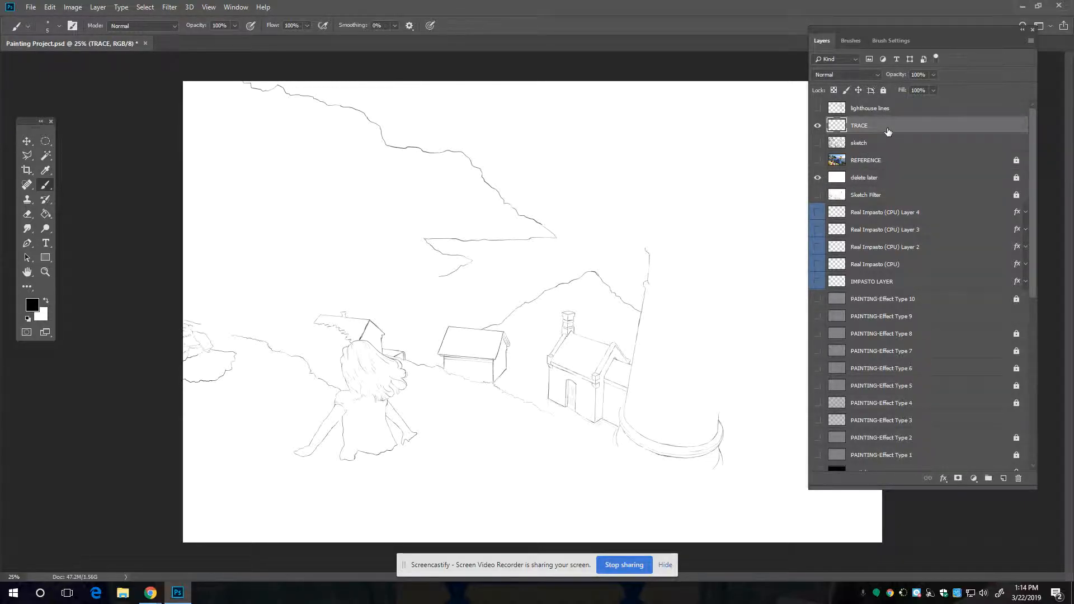
Step: Inspect the TRACE layer at 100%, show the lighthouse lines layer, and examine its linework around the lantern room
key(ctrl+1)
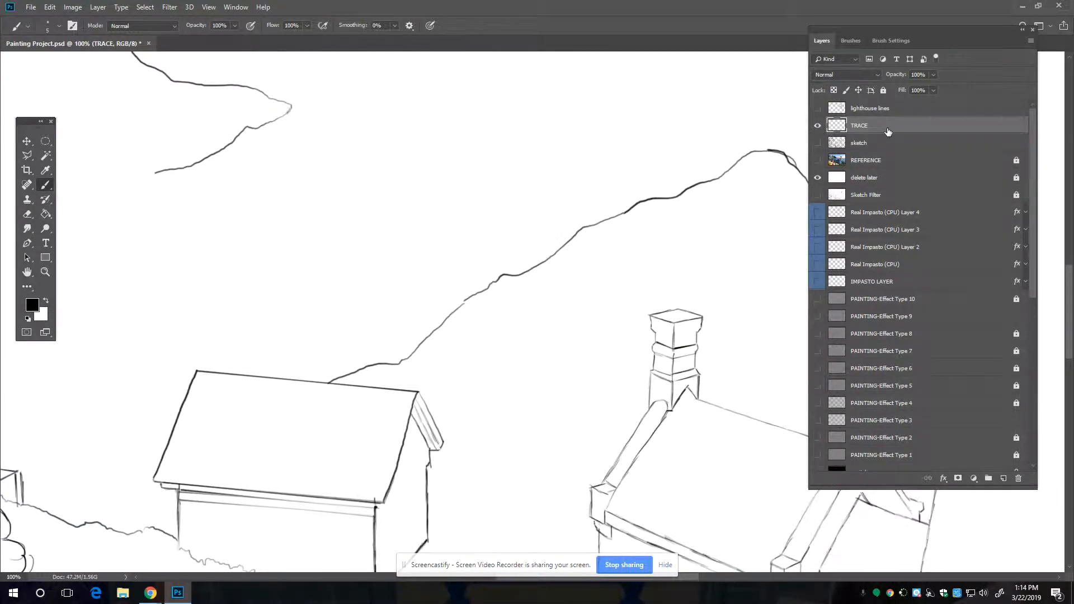
click(817, 127)
click(818, 128)
click(818, 108)
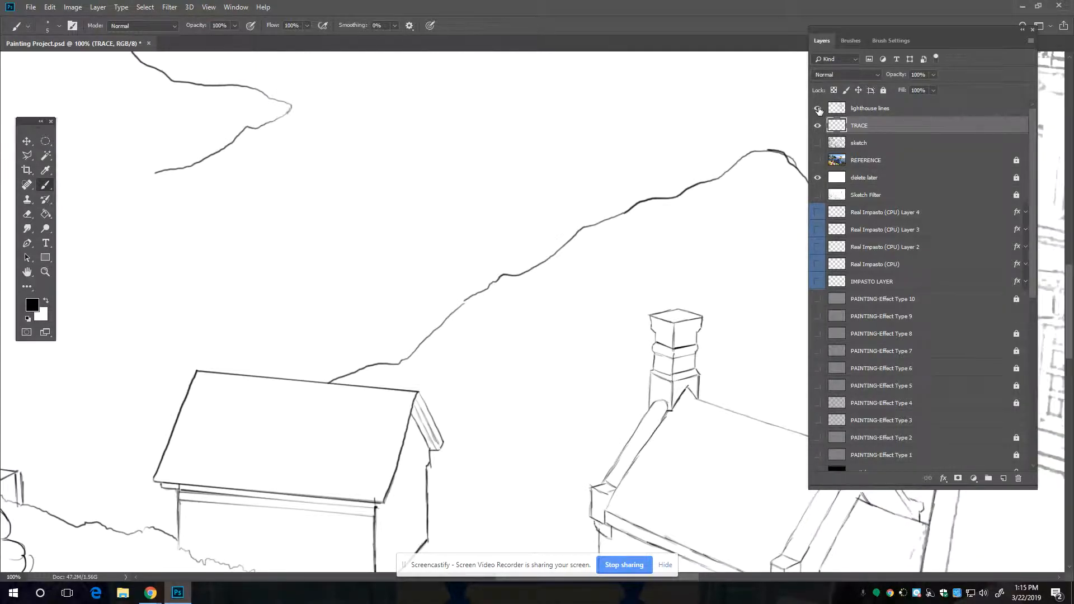
drag(741, 348, 297, 274)
drag(310, 467, 619, 491)
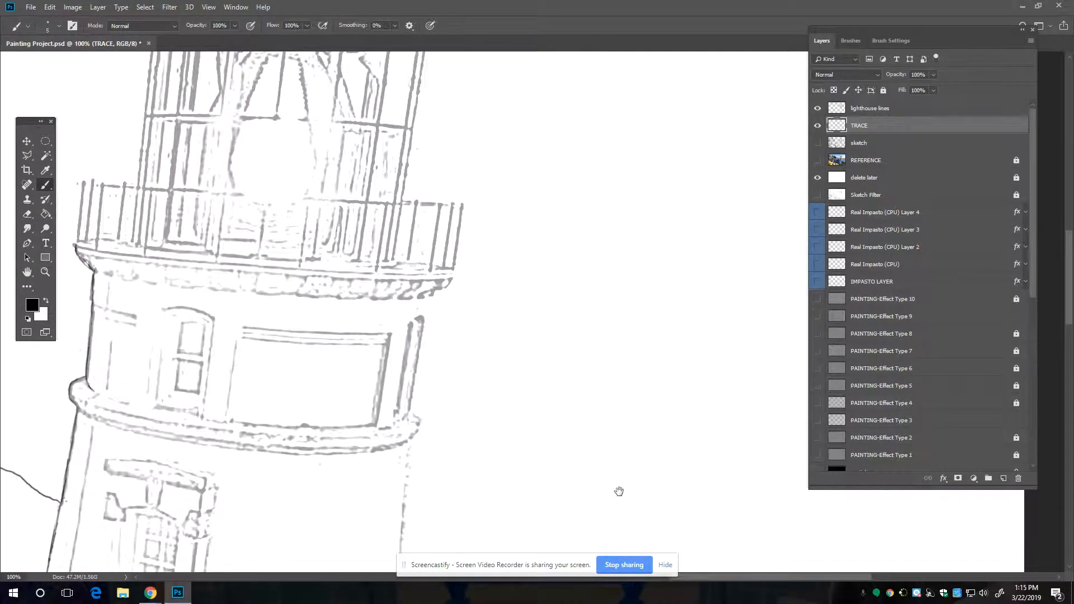
drag(452, 385, 523, 335)
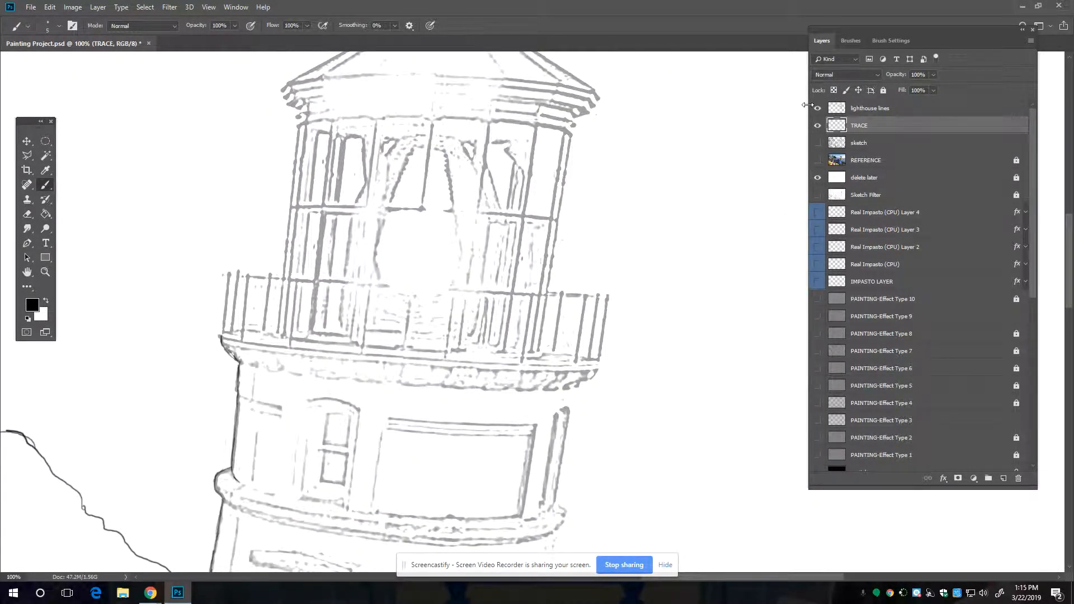
Step: Show the REFERENCE layer, compare the lighthouse lines with it, and leave the lighthouse lines layer hidden
click(818, 110)
click(819, 110)
click(818, 109)
click(818, 109)
click(817, 161)
click(819, 109)
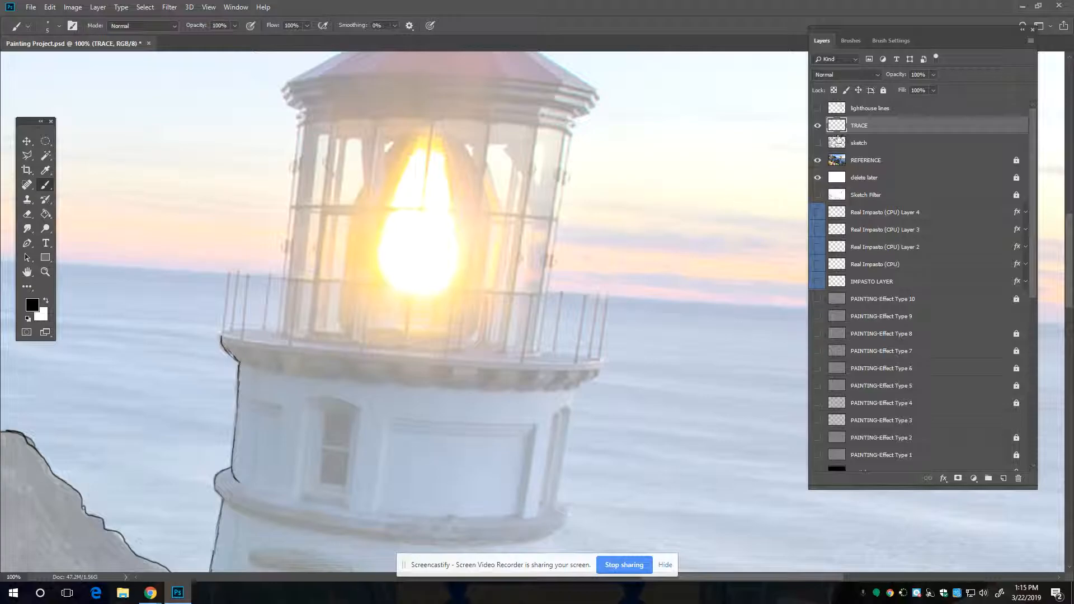
click(817, 110)
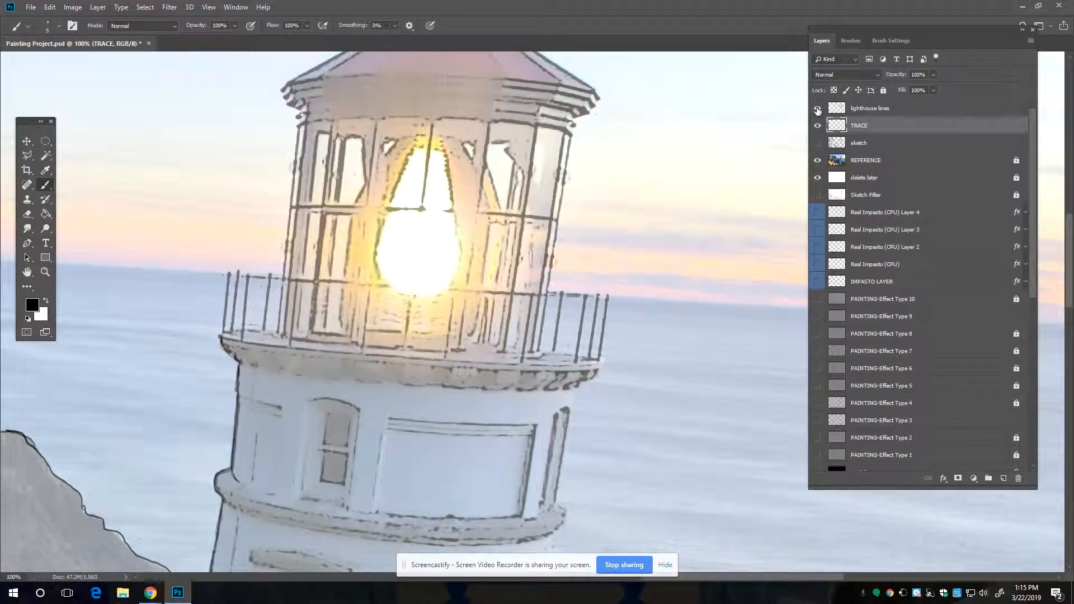
click(818, 110)
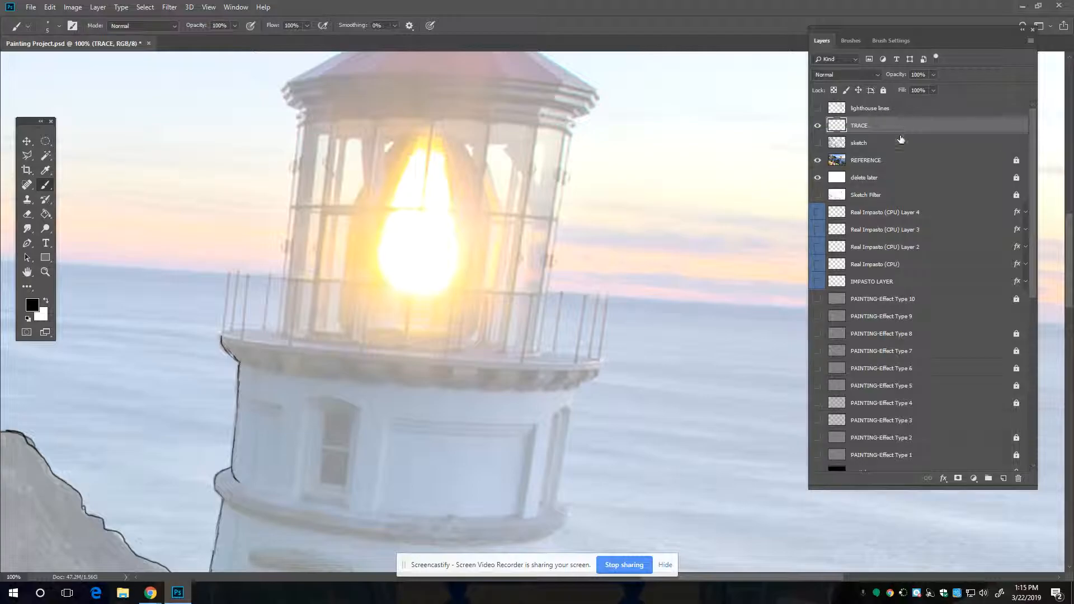
Step: Toggle the TRACE layer to compare its lines with the REFERENCE photo, keeping TRACE as the active layer
click(818, 126)
click(818, 126)
click(865, 162)
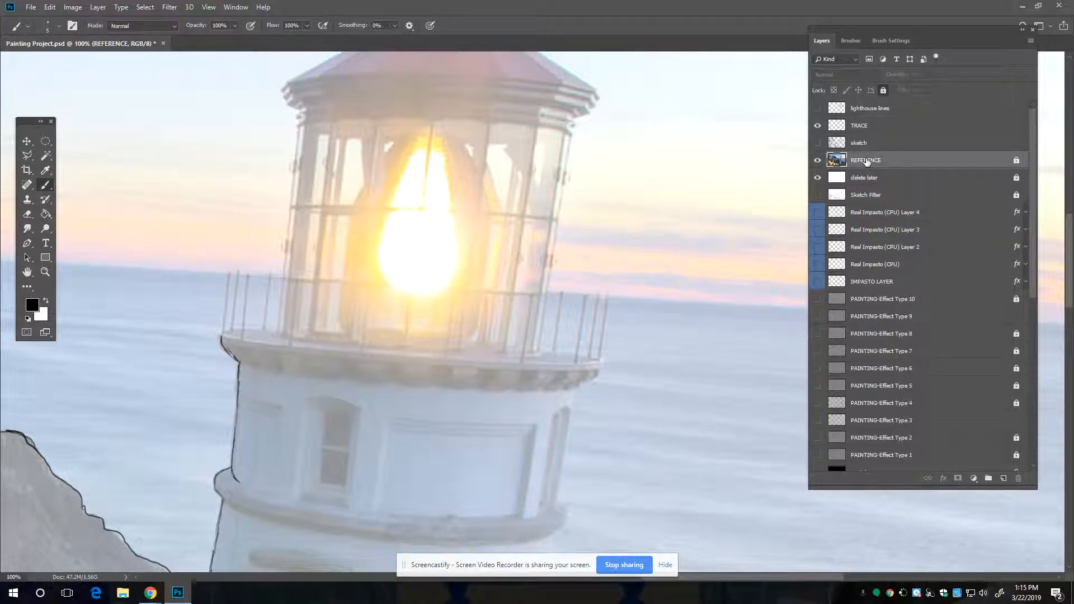
click(874, 126)
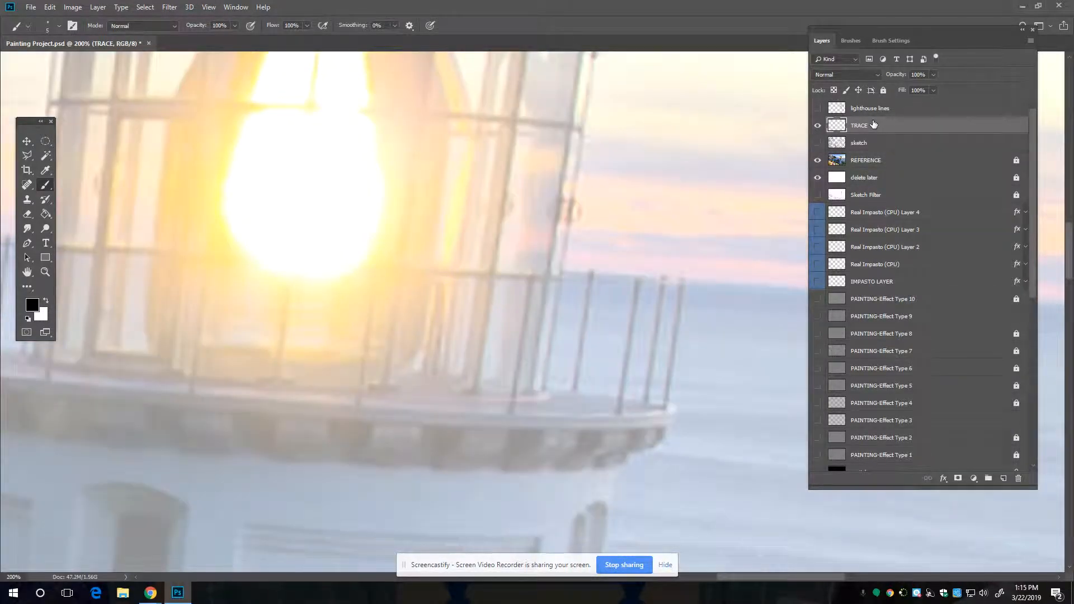
key(ctrl+minus)
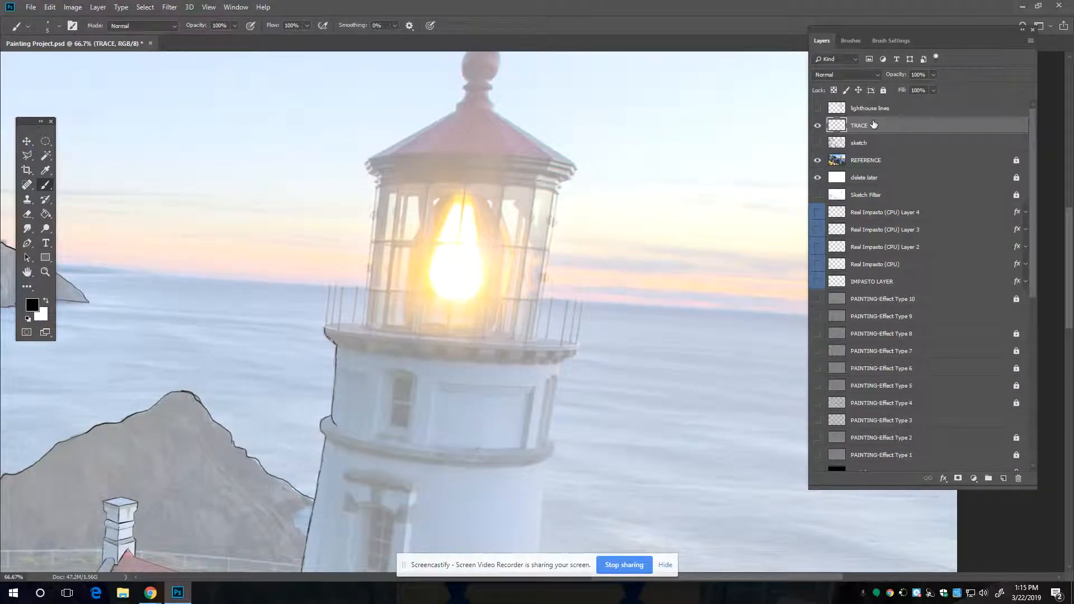
Step: Try out freehand brush strokes in the sky beside the lighthouse and undo them
mouse_move(183, 144)
mouse_down()
mouse_move(184, 193)
mouse_move(247, 176)
mouse_up()
key(ctrl+z)
mouse_move(191, 234)
mouse_down()
mouse_move(238, 204)
mouse_move(246, 179)
mouse_move(240, 215)
mouse_move(247, 174)
mouse_up()
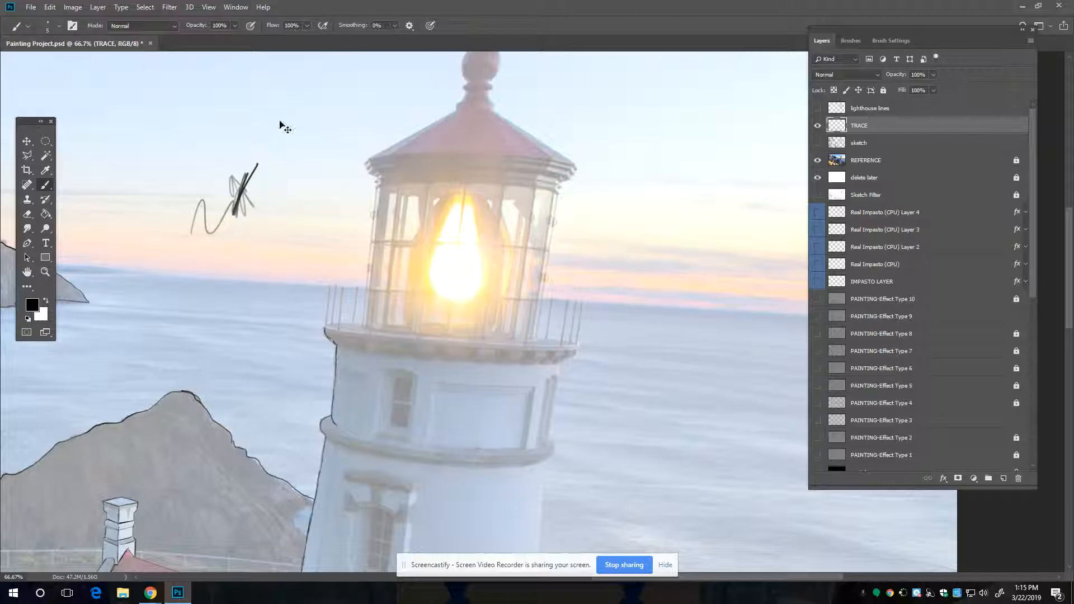
key(ctrl+z)
Step: At 200% zoom, trace the lighthouse tower's right edge from just below the ledge downward on the TRACE layer
mouse_move(347, 323)
mouse_down()
mouse_move(335, 270)
mouse_move(335, 156)
mouse_up()
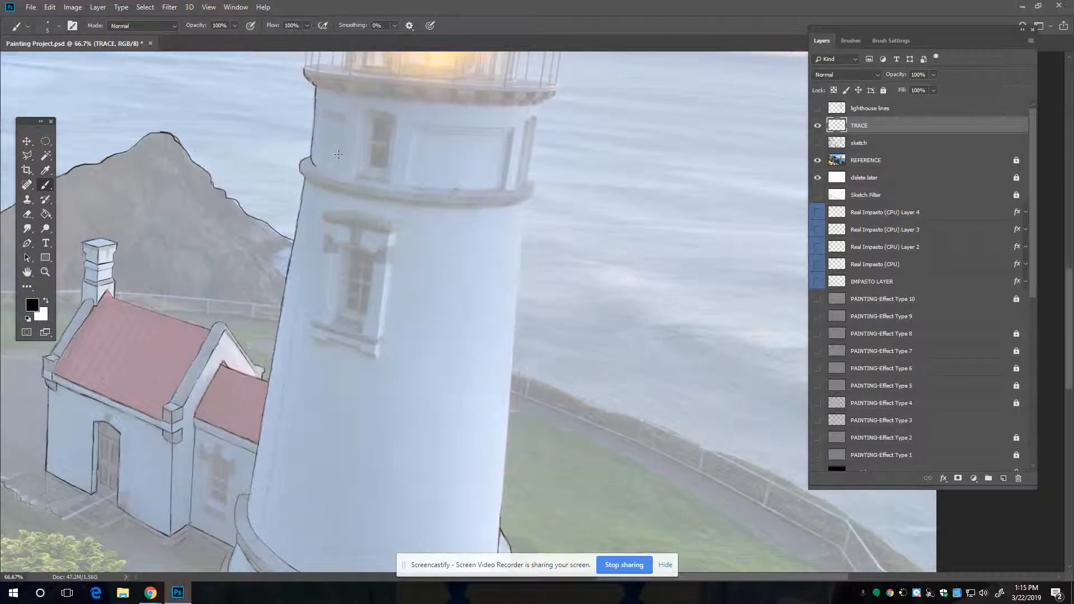
key(ctrl+plus)
key(ctrl+plus)
scroll(463, 362, up, 5)
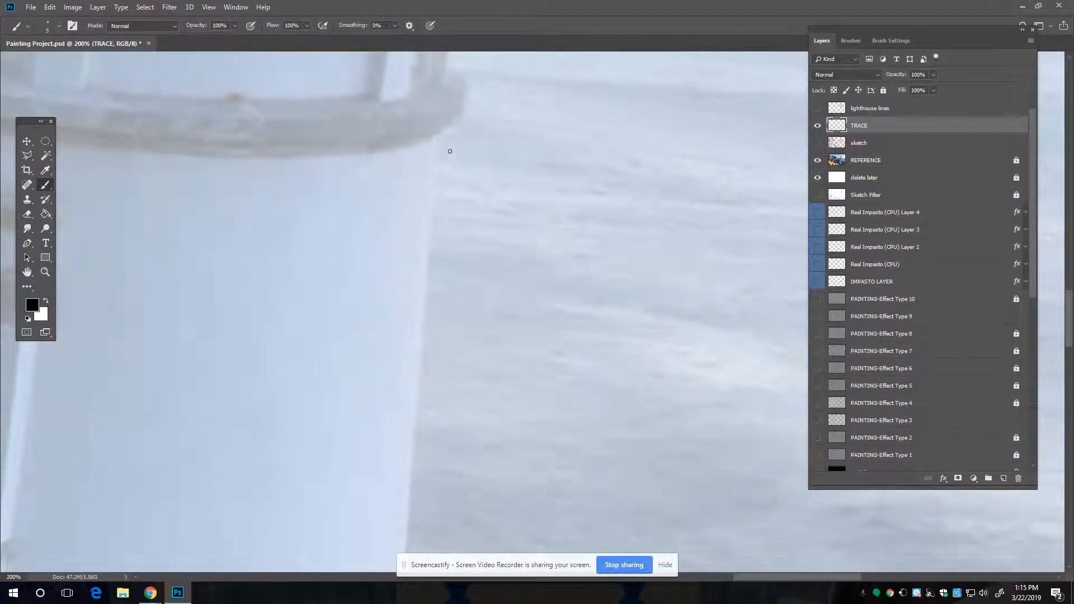
mouse_move(440, 137)
mouse_down()
mouse_move(437, 168)
mouse_move(438, 134)
mouse_move(430, 246)
mouse_up()
scroll(433, 291, down, 3)
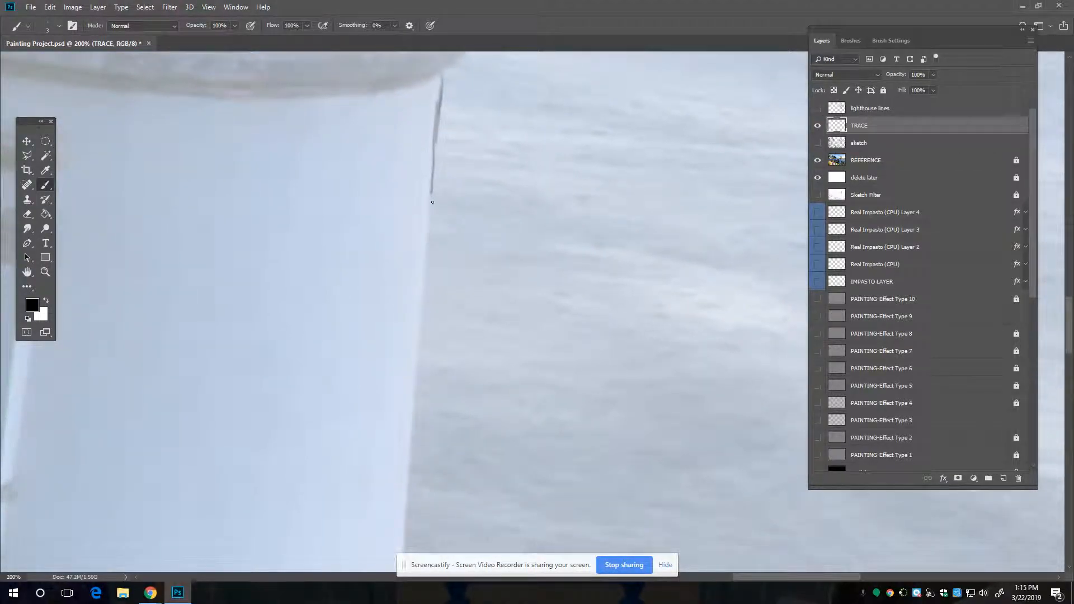
key(shift)
drag(430, 213, 423, 313)
Step: Continue the traced line down the tower's right edge to just above the stone wall
key(space)
mouse_move(424, 313)
mouse_down()
mouse_move(425, 205)
mouse_move(417, 281)
mouse_move(439, 328)
mouse_move(438, 264)
mouse_up()
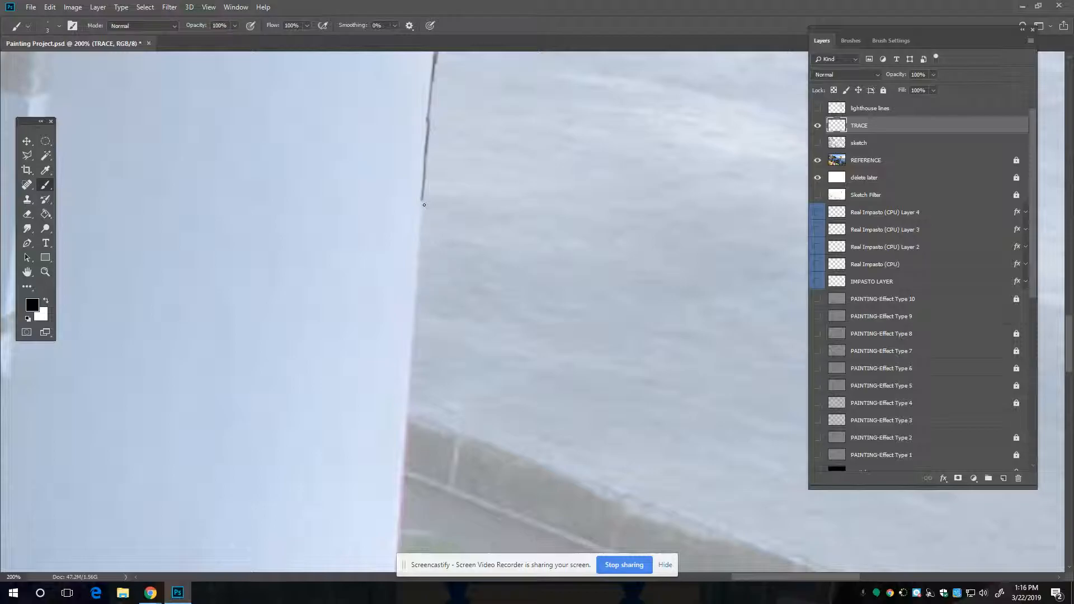
mouse_move(422, 203)
mouse_down()
mouse_move(418, 308)
mouse_move(424, 181)
mouse_move(419, 220)
mouse_up()
key(space)
drag(417, 259, 414, 286)
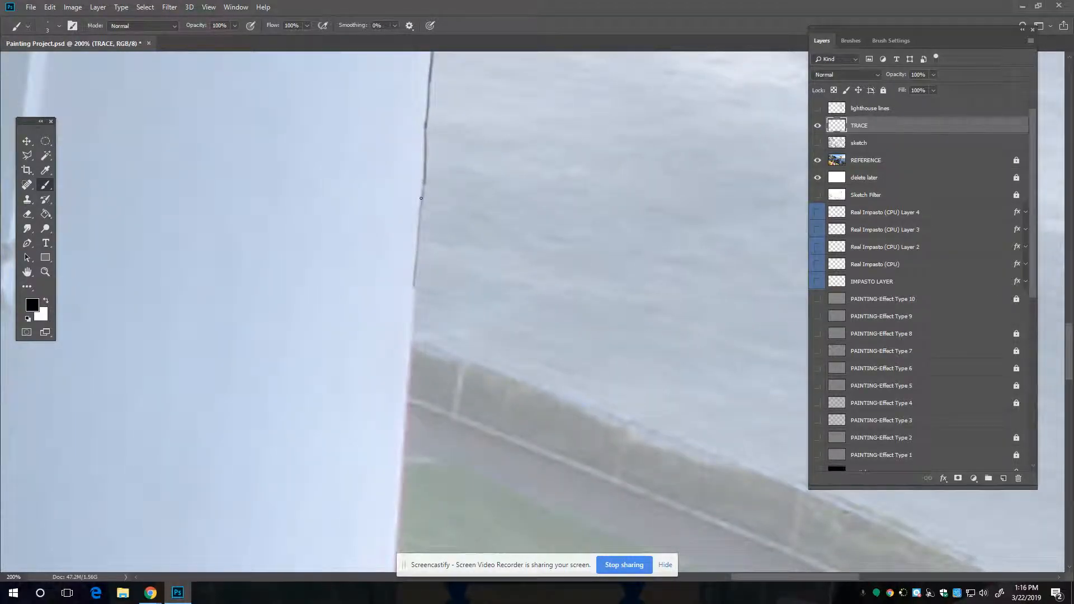
Step: Trace the tower's right edge from the lighthouse base upward until it joins the line above the stone wall
drag(456, 334, 465, 140)
drag(451, 383, 479, 163)
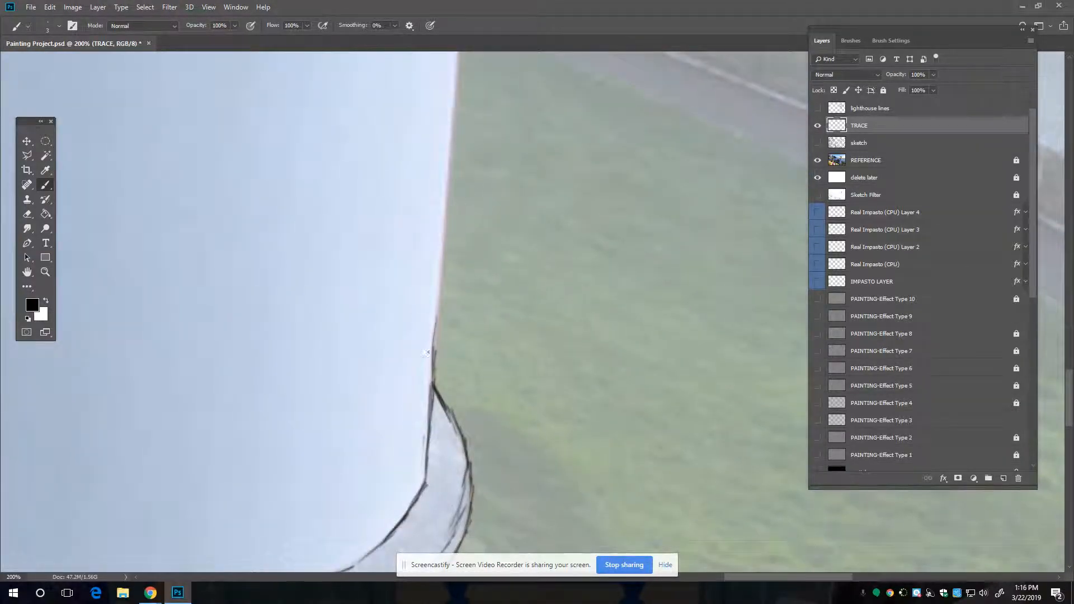
drag(436, 349, 440, 274)
drag(465, 176, 455, 252)
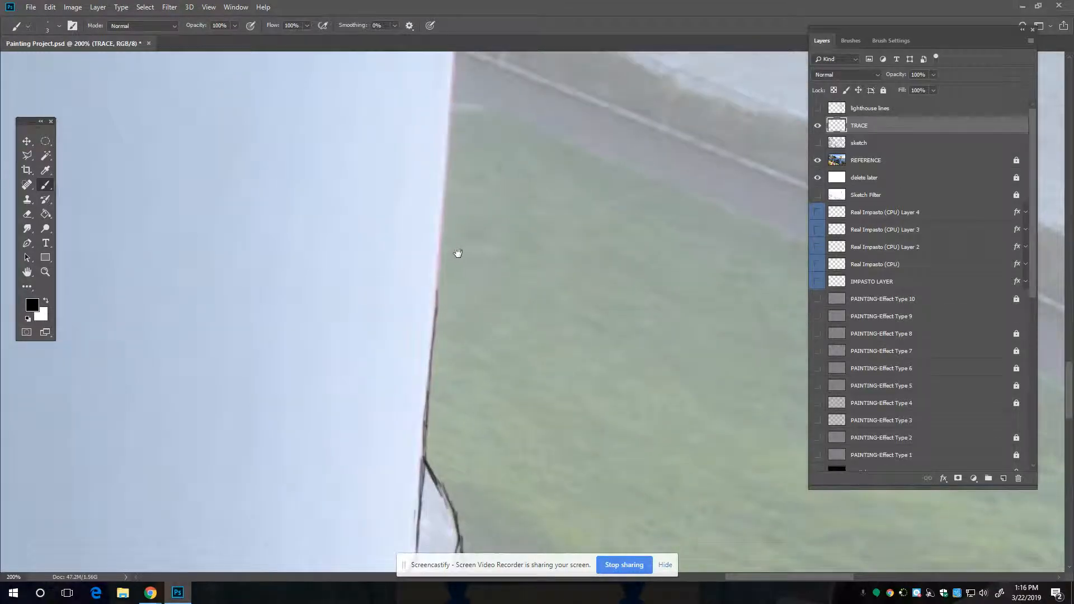
mouse_move(435, 308)
mouse_down()
mouse_move(443, 227)
mouse_move(460, 191)
mouse_move(456, 261)
mouse_move(435, 316)
mouse_move(435, 262)
mouse_move(462, 287)
mouse_move(434, 283)
mouse_up()
drag(429, 347, 435, 262)
drag(446, 216, 446, 283)
mouse_move(431, 339)
mouse_down()
mouse_move(434, 245)
mouse_move(442, 280)
mouse_up()
mouse_move(432, 342)
mouse_down()
mouse_move(440, 193)
mouse_move(471, 338)
mouse_up()
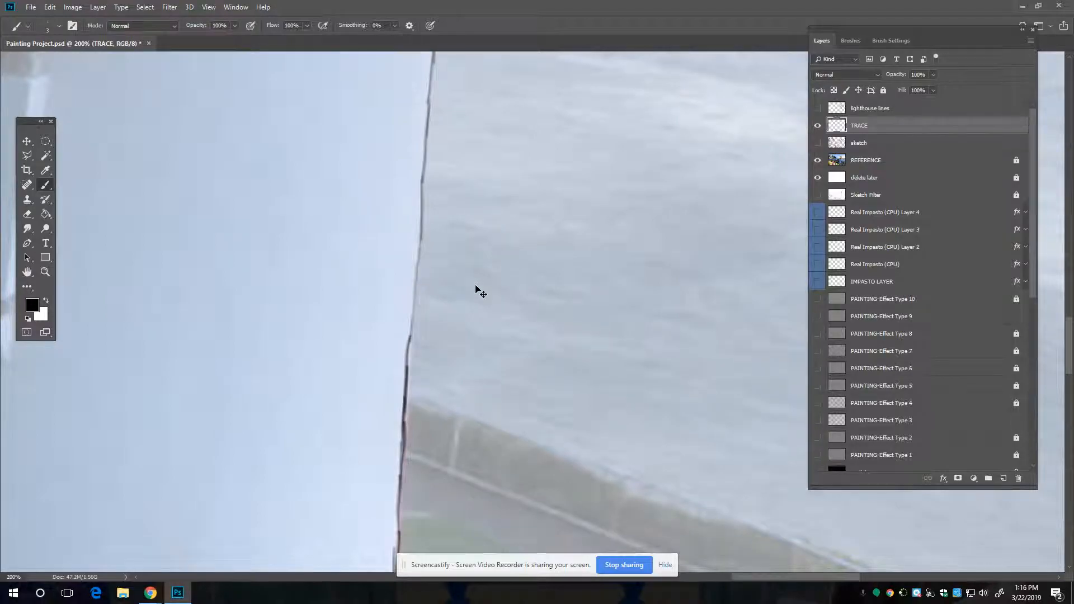
Step: Hide the REFERENCE layer at 50% zoom to check the lighthouse linework alone, and show the layer again
scroll(480, 291, down, 3)
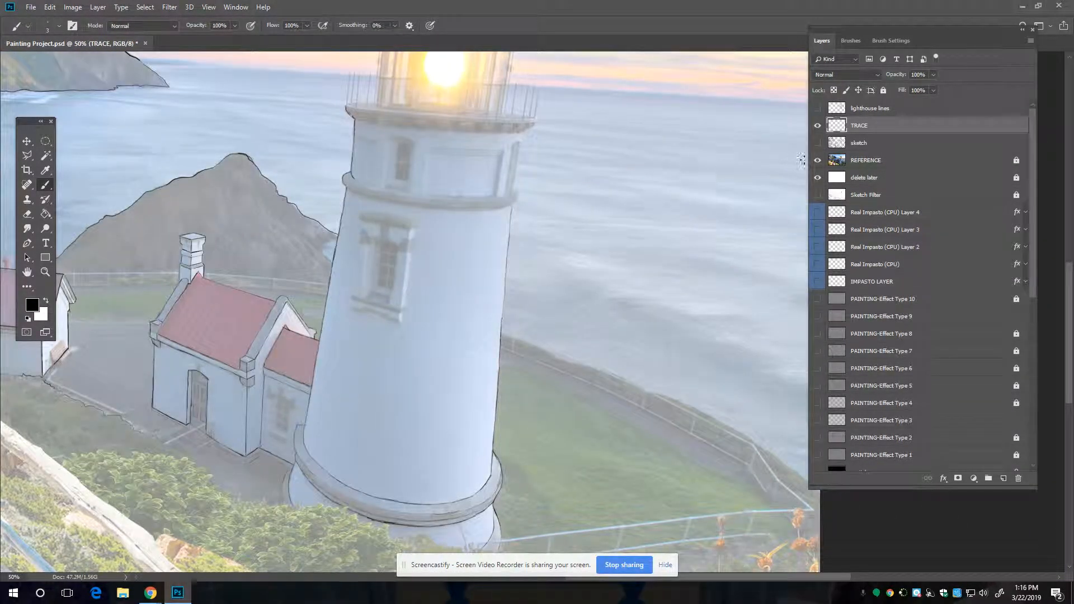
click(817, 160)
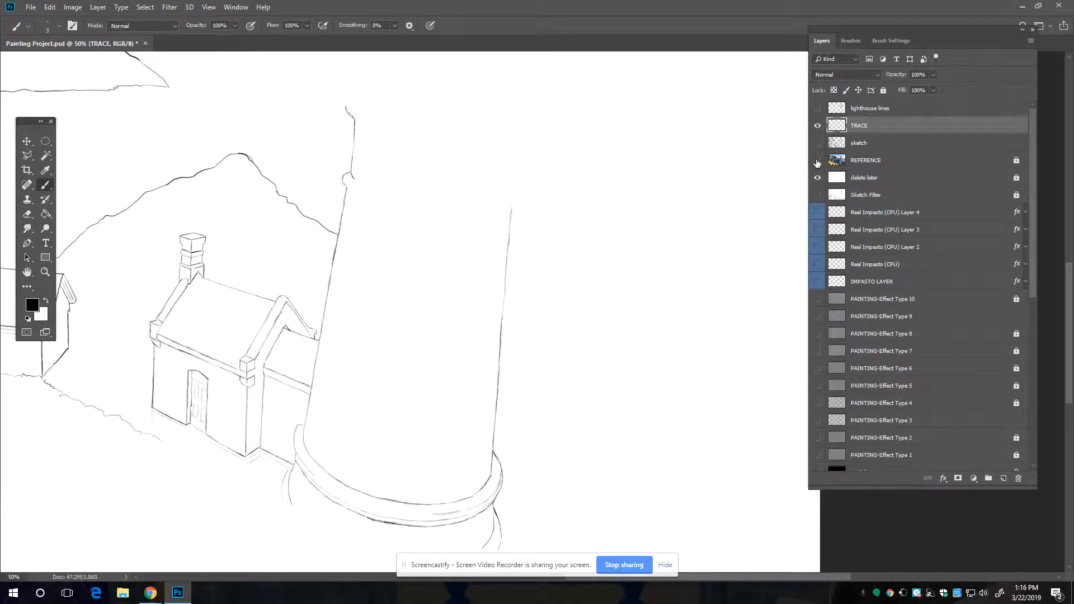
click(817, 160)
Step: At 200% zoom, trace the outer edge of the girl's pink pants on the standing leg, from the shirt hem down to the thigh
drag(602, 236, 582, 263)
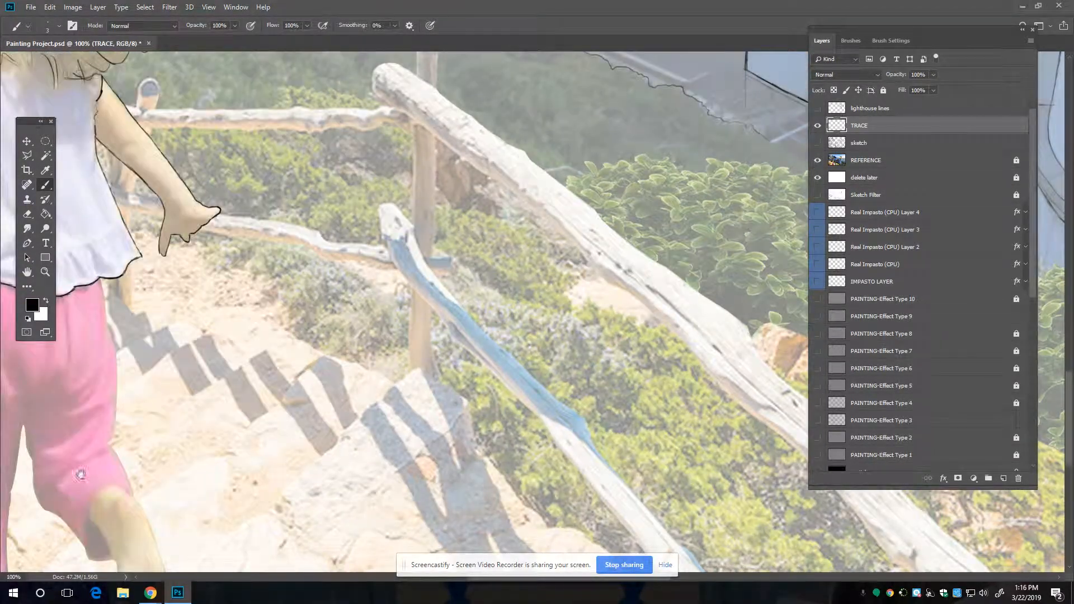
scroll(449, 323, up, 4)
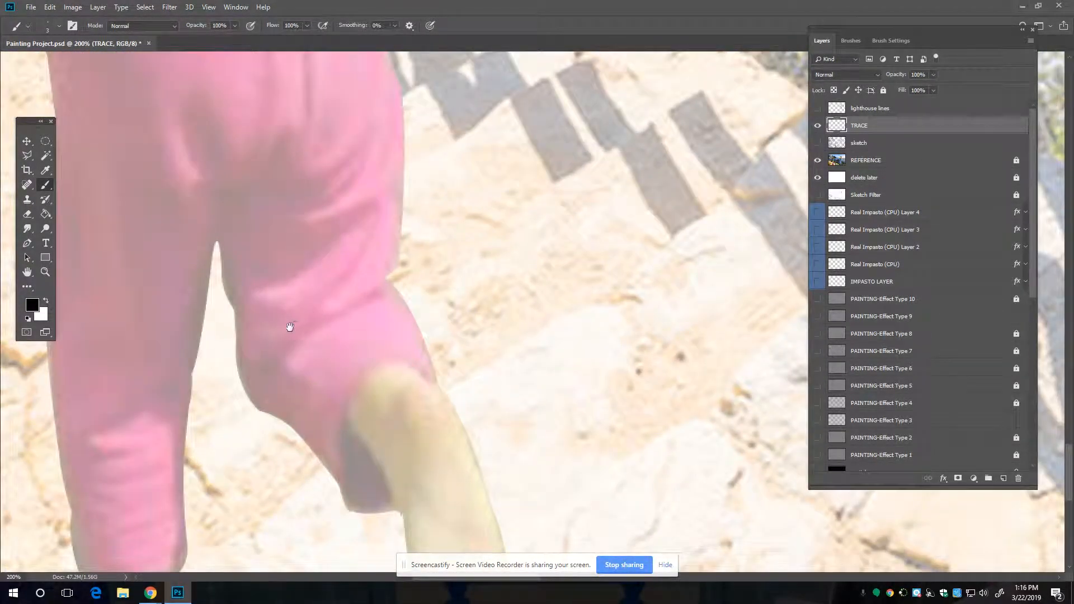
drag(287, 328, 599, 420)
drag(372, 129, 361, 204)
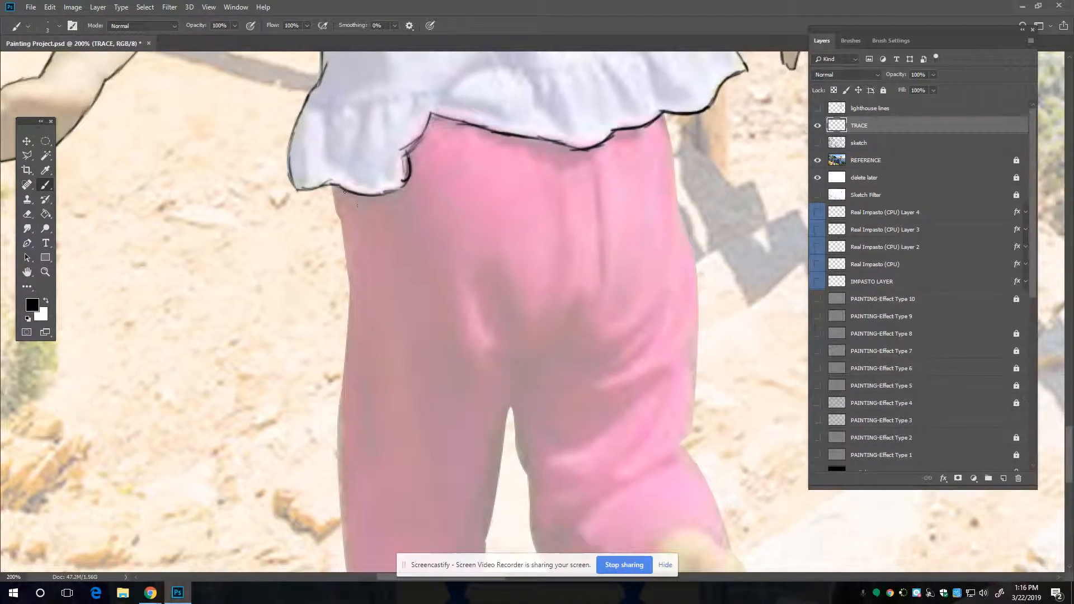
key(ctrl+z)
drag(330, 191, 348, 279)
scroll(351, 268, down, 3)
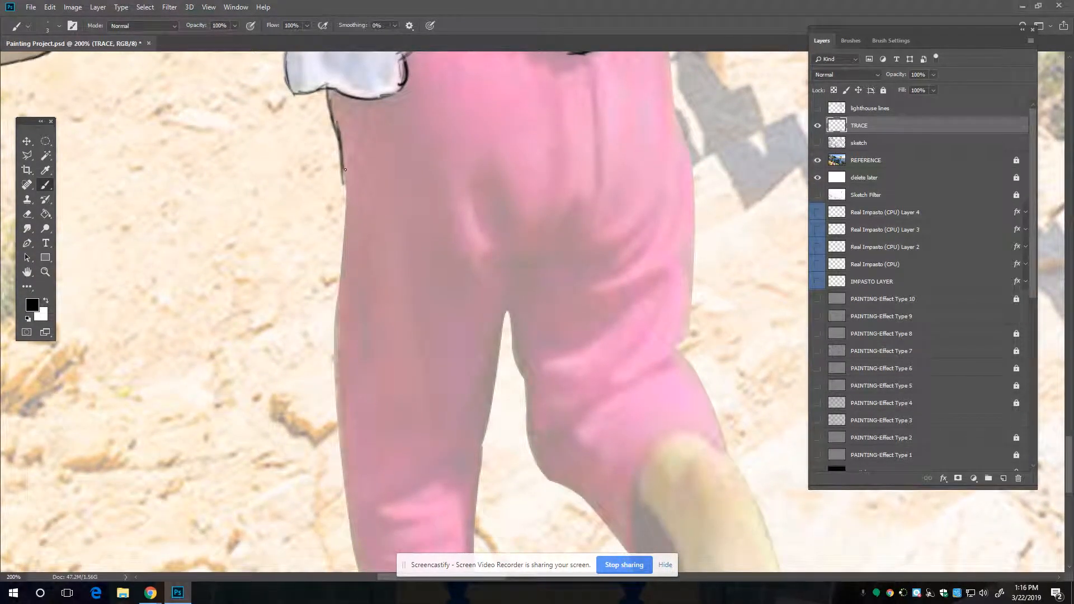
drag(345, 175, 334, 331)
Step: Continue the outer outline of the standing leg from the thigh down past the knee to the pant cuff
scroll(349, 345, down, 3)
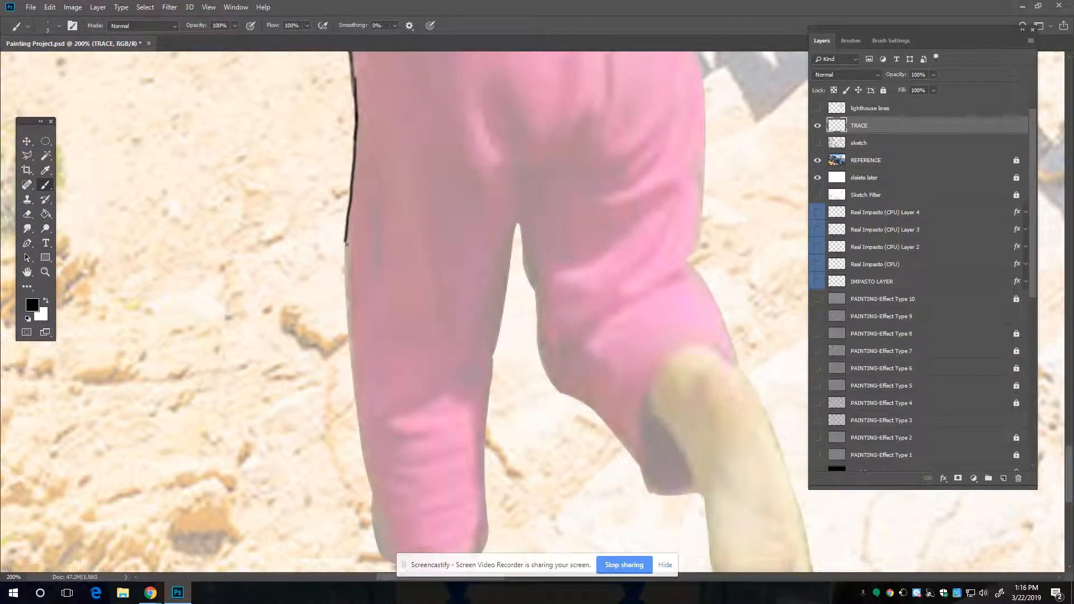
drag(345, 242, 348, 347)
scroll(371, 376, down, 2)
drag(346, 279, 357, 389)
key(ctrl+z)
drag(349, 316, 352, 343)
mouse_move(357, 379)
mouse_down()
mouse_move(369, 434)
mouse_move(397, 468)
mouse_move(387, 369)
mouse_move(357, 355)
mouse_move(371, 398)
mouse_up()
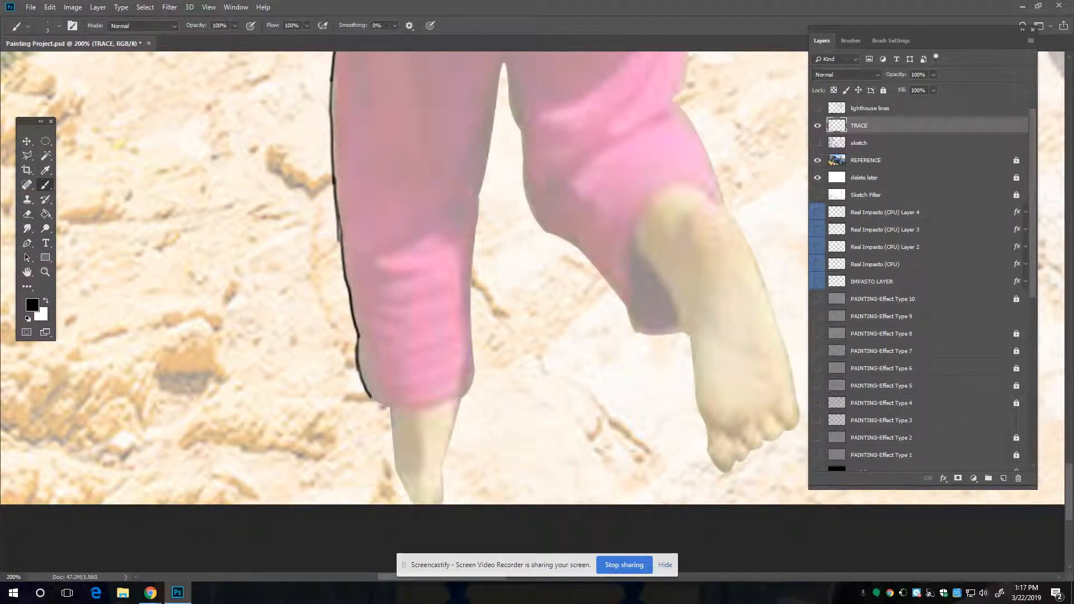
Step: Trace both sides of the girl's bare lower leg below the cuff and the inner side of the cuff
mouse_move(404, 434)
mouse_down()
mouse_move(401, 395)
mouse_move(392, 423)
mouse_move(410, 466)
mouse_up()
key(ctrl+z)
drag(395, 432, 408, 463)
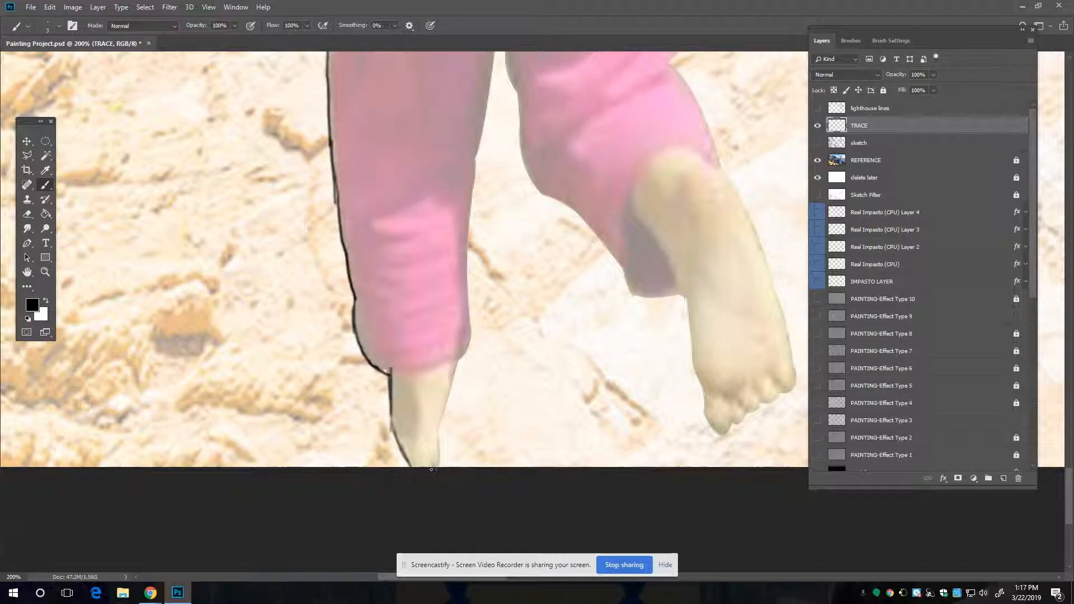
drag(439, 437, 457, 365)
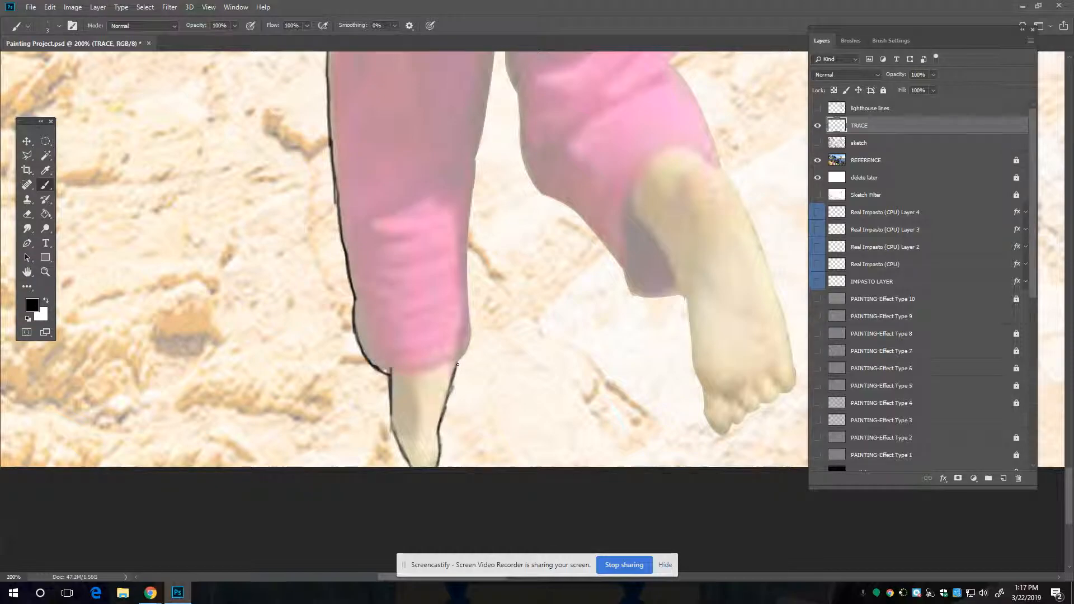
mouse_move(479, 321)
mouse_down()
mouse_move(461, 385)
mouse_move(461, 360)
mouse_up()
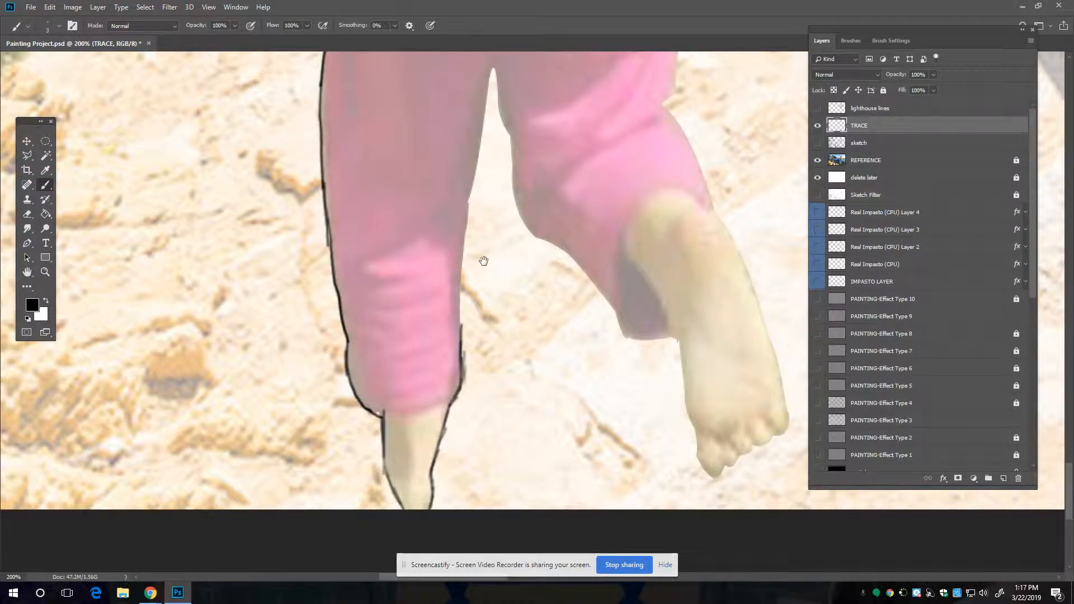
Step: Trace the inner edge of the standing pant leg between the cuff and the crotch
drag(483, 260, 466, 340)
drag(478, 147, 449, 287)
drag(445, 341, 451, 295)
drag(458, 235, 447, 359)
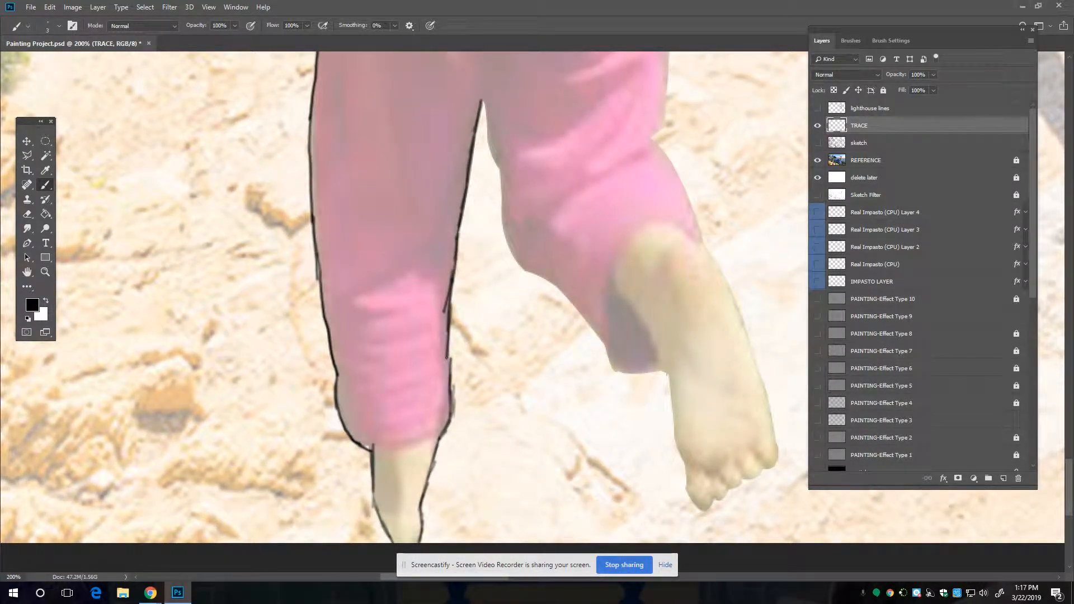
drag(520, 309, 379, 381)
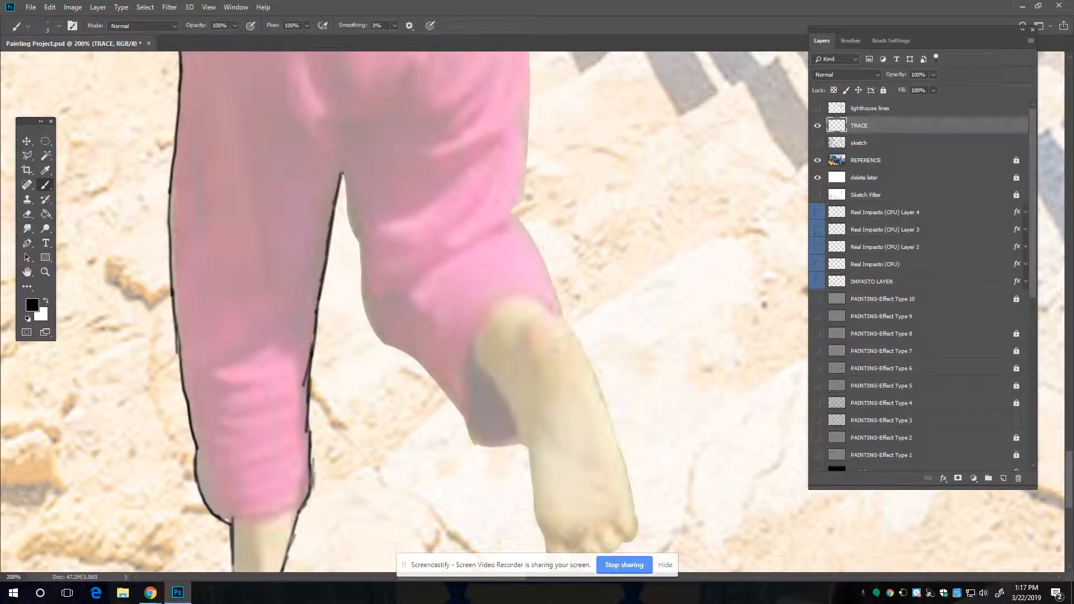
Step: Trace the inner edge of the raised pant leg from the crotch down past the knee toward its hem
drag(343, 172, 362, 248)
mouse_move(369, 318)
mouse_down()
mouse_move(387, 346)
mouse_move(359, 265)
mouse_up()
drag(294, 273, 305, 274)
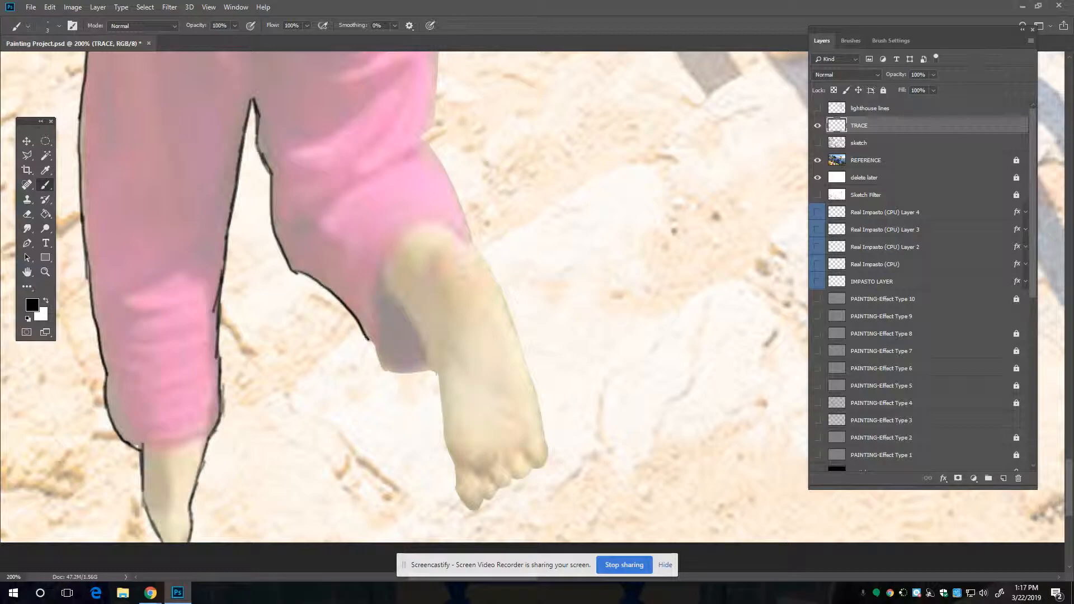
Step: Outline the raised leg's pant hem, redoing the stroke, and trace the inner edge of the foot down toward the toes
mouse_move(417, 369)
mouse_down()
mouse_move(332, 297)
mouse_move(346, 313)
mouse_move(360, 309)
mouse_up()
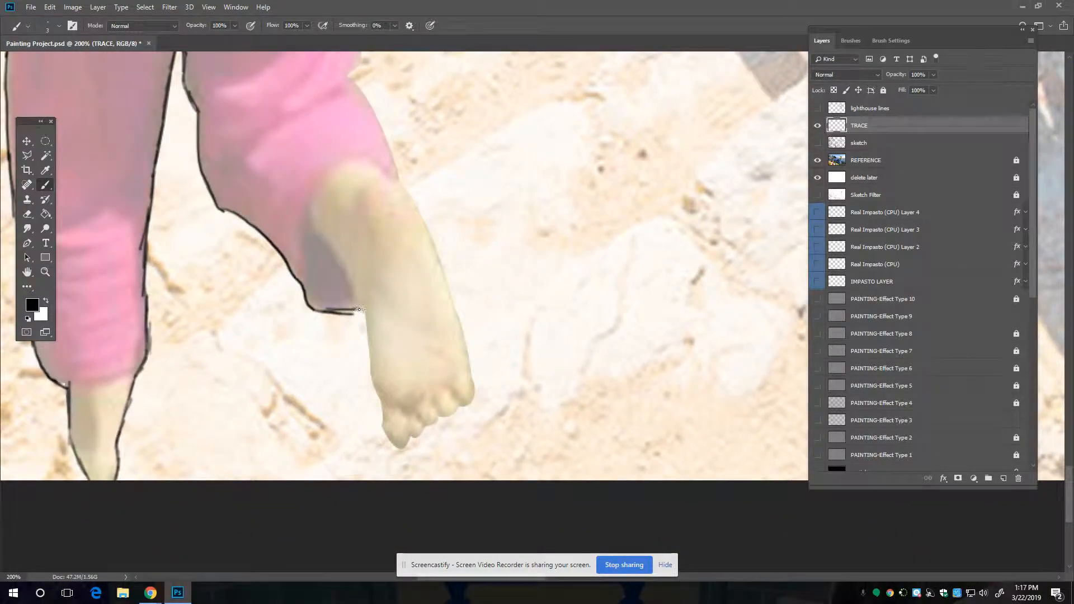
key(ctrl+z)
key(ctrl+z)
mouse_move(307, 307)
mouse_down()
mouse_move(339, 312)
mouse_move(369, 344)
mouse_move(370, 373)
mouse_up()
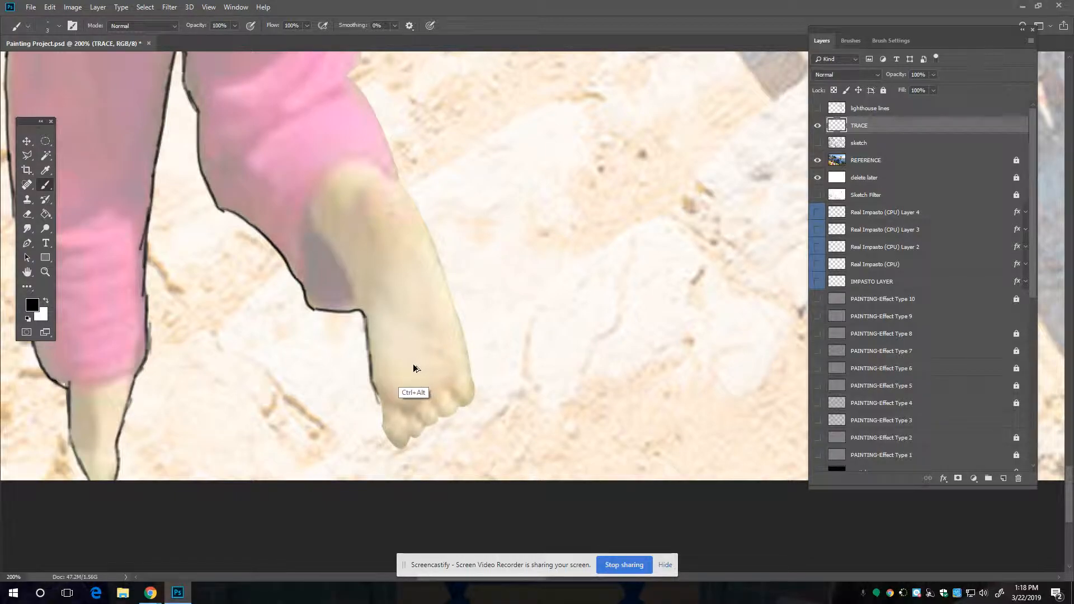
Step: Hide the REFERENCE layer, review the traced linework of the whole scene at 33.3% zoom, and show the layer again
click(817, 160)
key(ctrl+minus)
key(ctrl+minus)
key(ctrl+minus)
key(ctrl+minus)
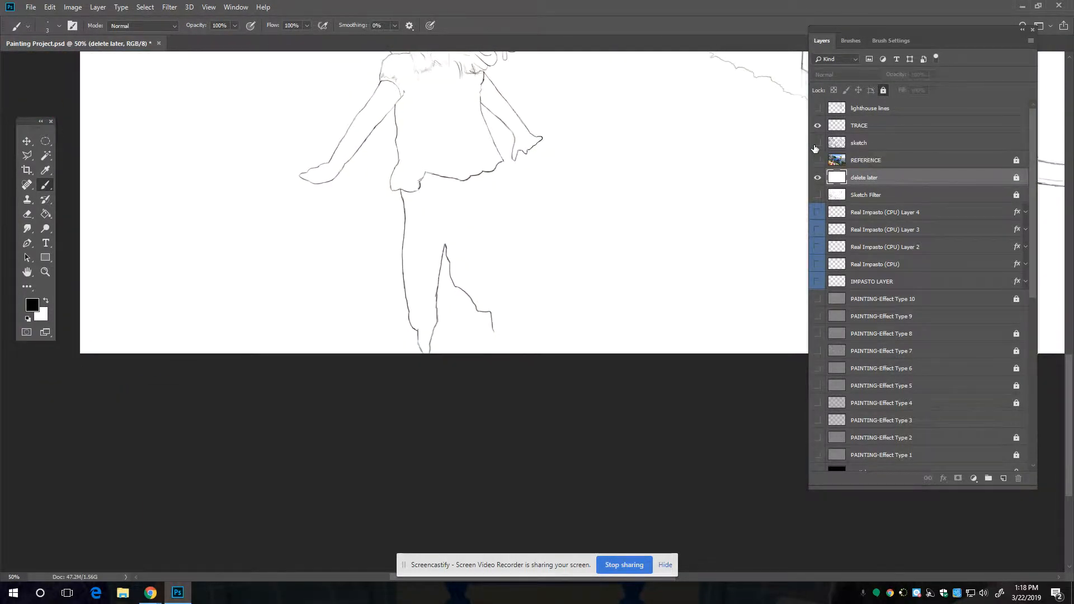
drag(544, 249, 446, 431)
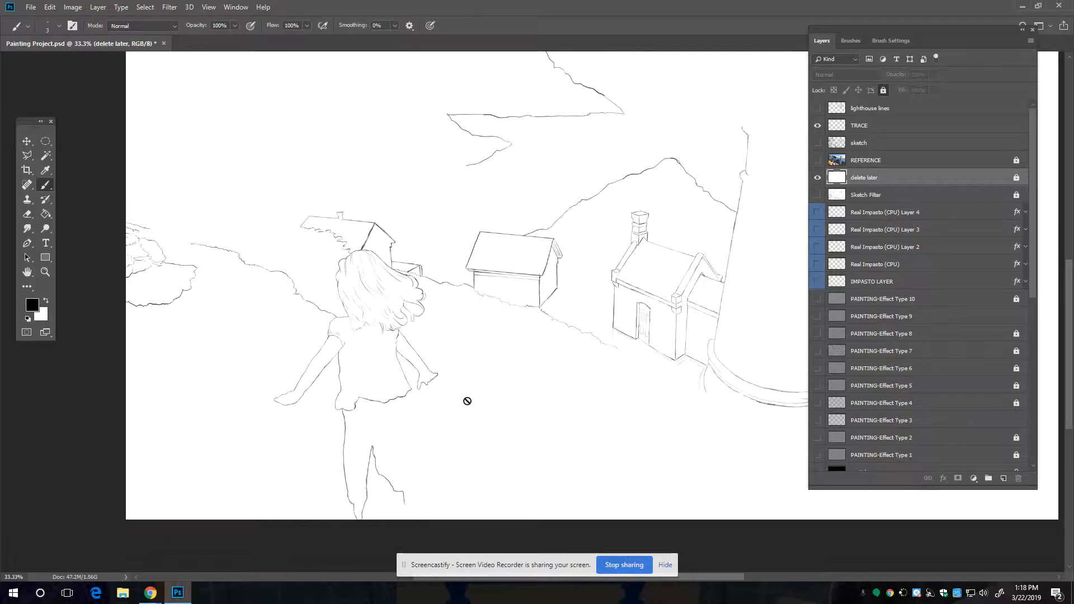
drag(602, 308, 480, 378)
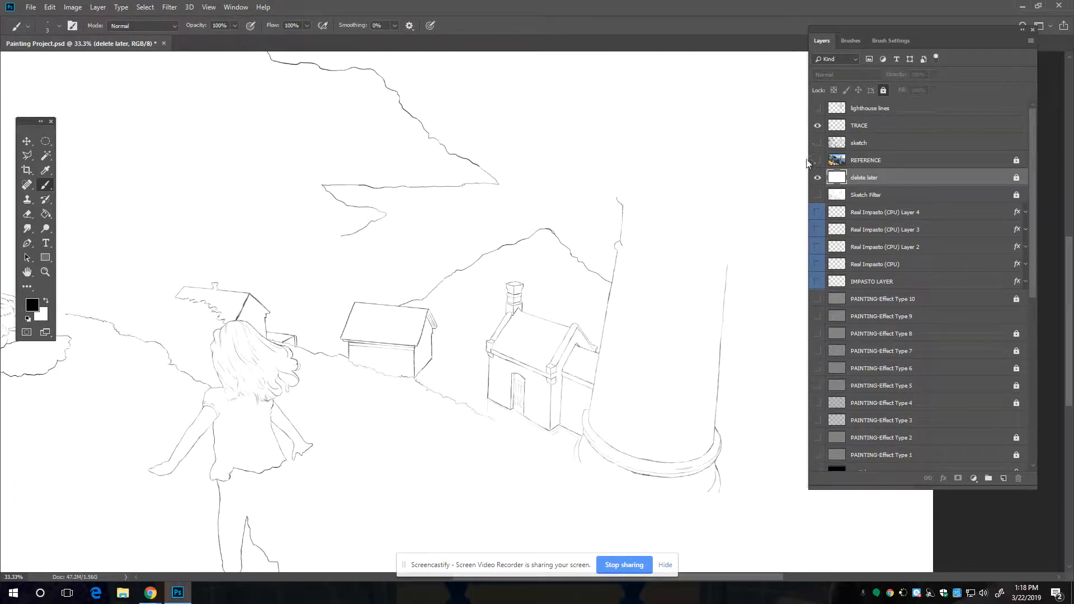
click(818, 178)
Step: Examine the traced details at 200% zoom, from the parking area and cottages to the lighthouse window and lantern room
key(ctrl+plus)
key(ctrl+plus)
key(ctrl+plus)
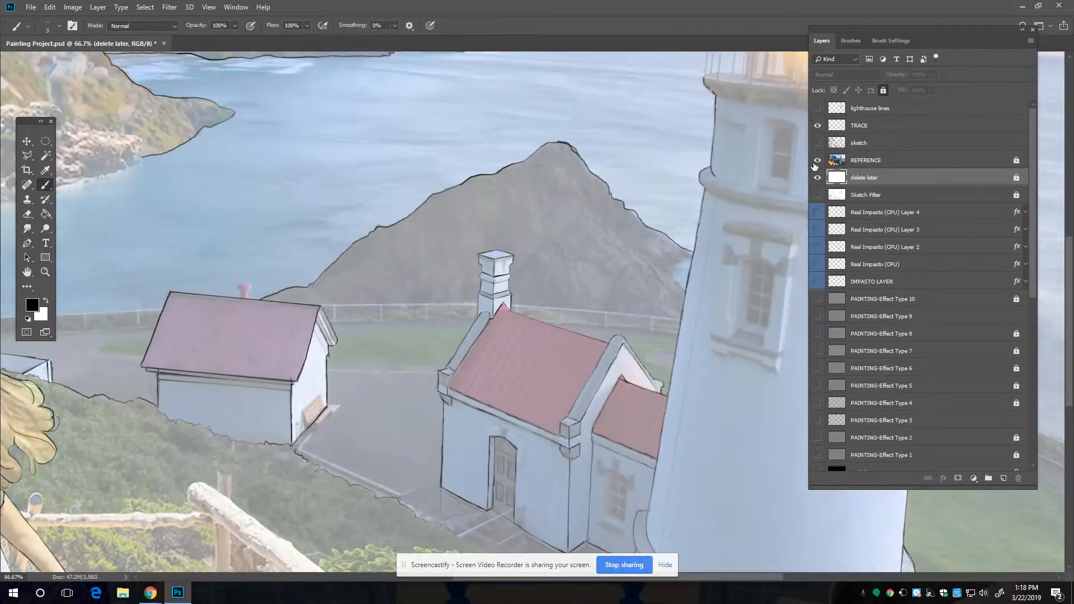
scroll(361, 305, down, 8)
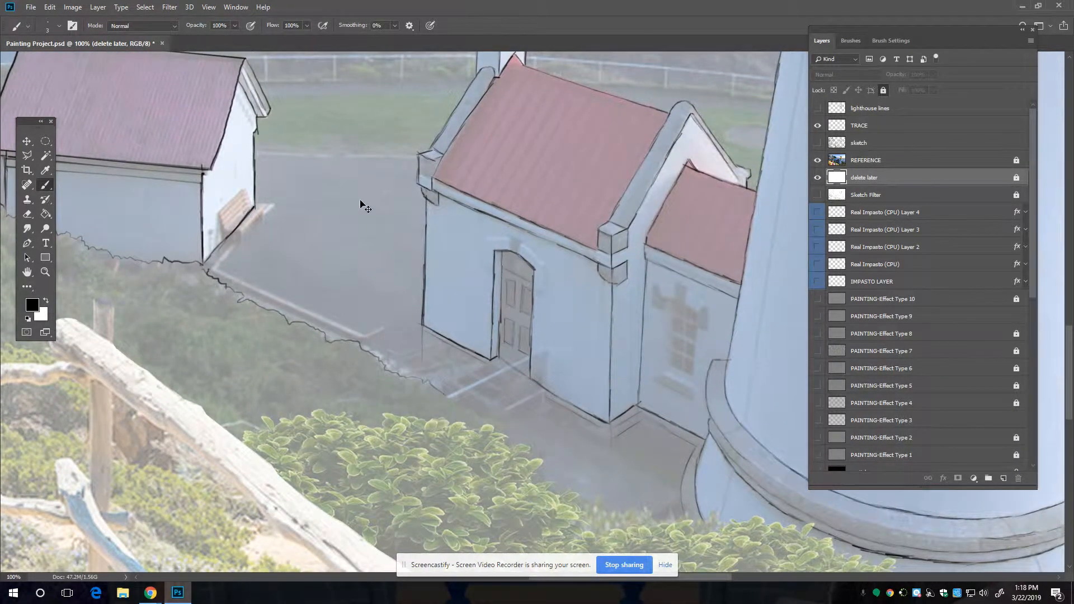
key(ctrl+plus)
scroll(456, 439, down, 2)
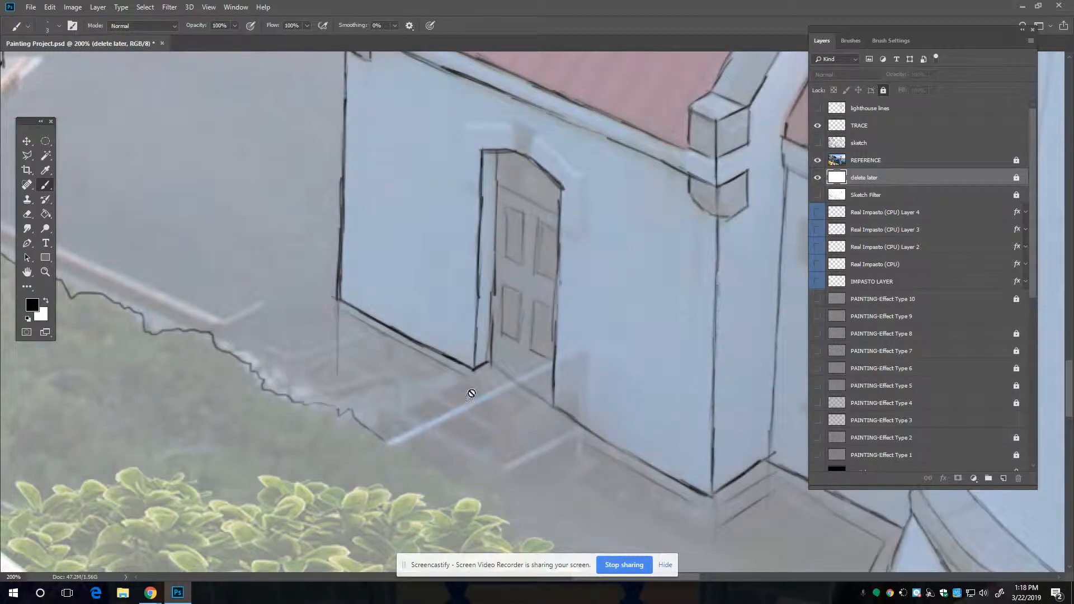
mouse_move(314, 366)
mouse_down()
mouse_move(444, 403)
mouse_move(436, 415)
mouse_move(414, 355)
mouse_move(408, 421)
mouse_up()
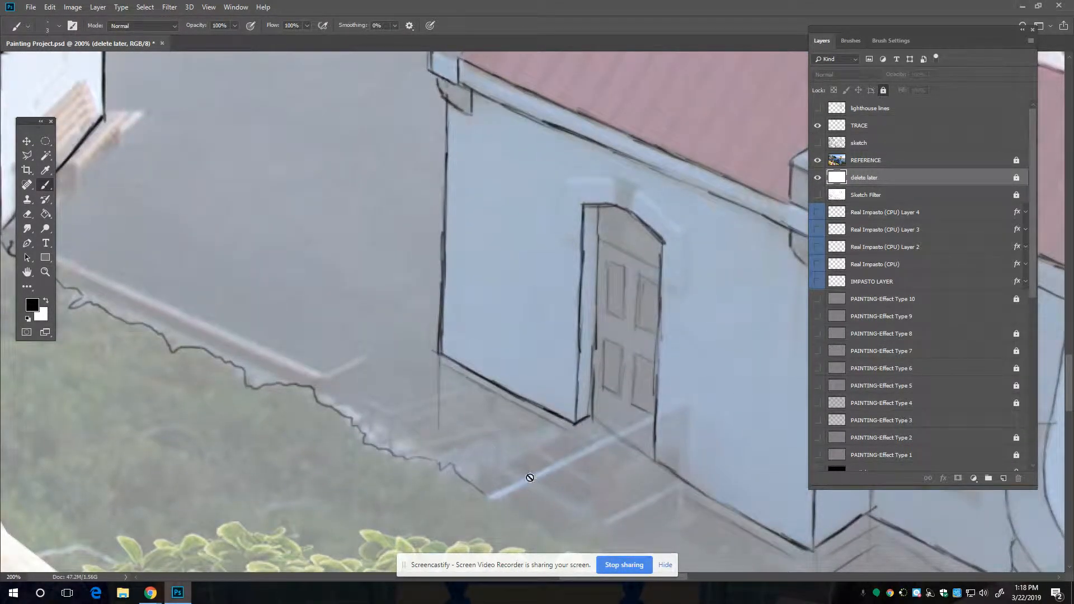
drag(275, 363, 444, 470)
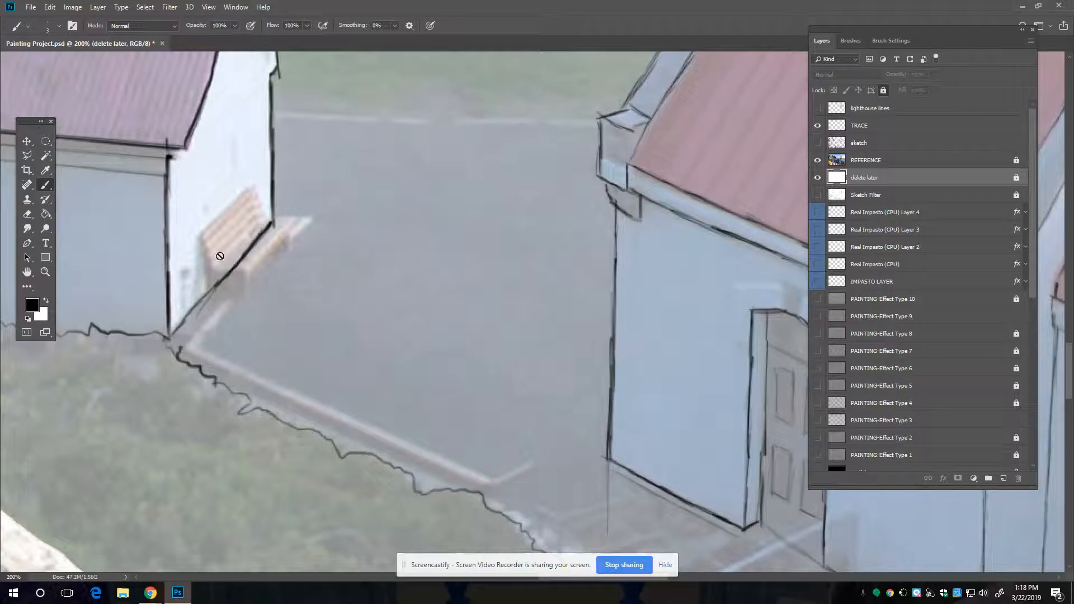
drag(325, 121, 391, 249)
drag(680, 273, 79, 207)
drag(642, 259, 425, 211)
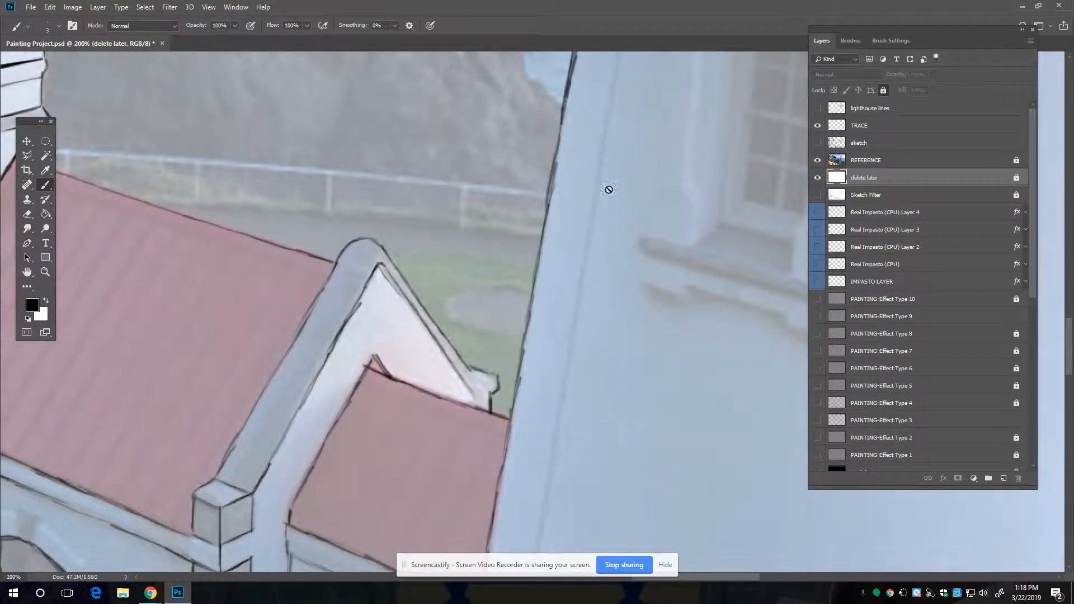
drag(611, 202, 498, 347)
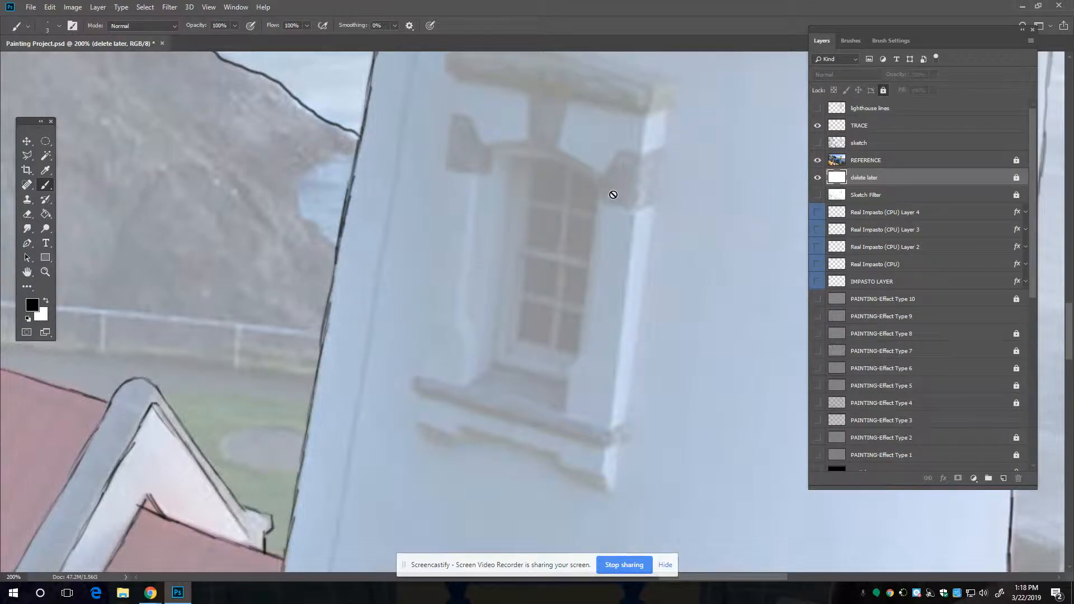
drag(591, 203, 563, 264)
drag(621, 224, 582, 325)
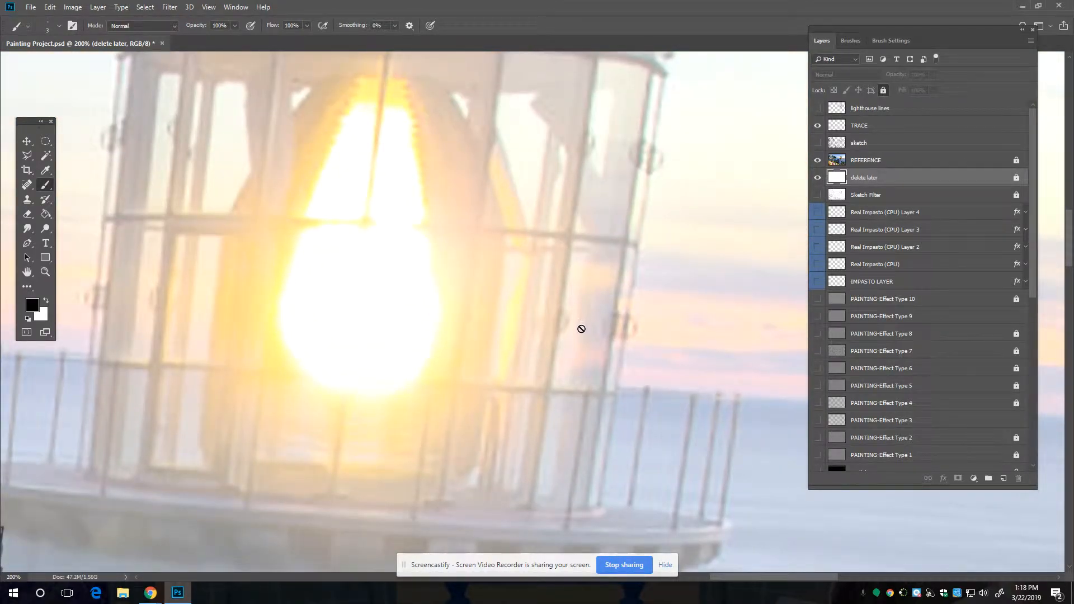
Step: Show the lighthouse lines layer and view the composition at 33.3% zoom
click(817, 108)
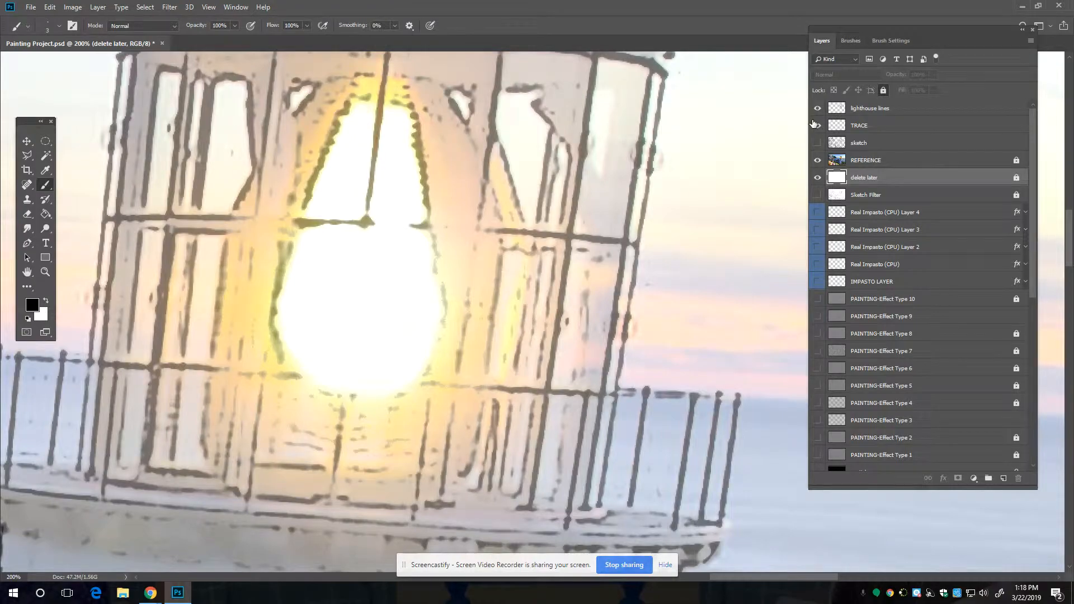
key(ctrl+minus)
key(ctrl+minus)
key(ctrl+minus)
key(ctrl+minus)
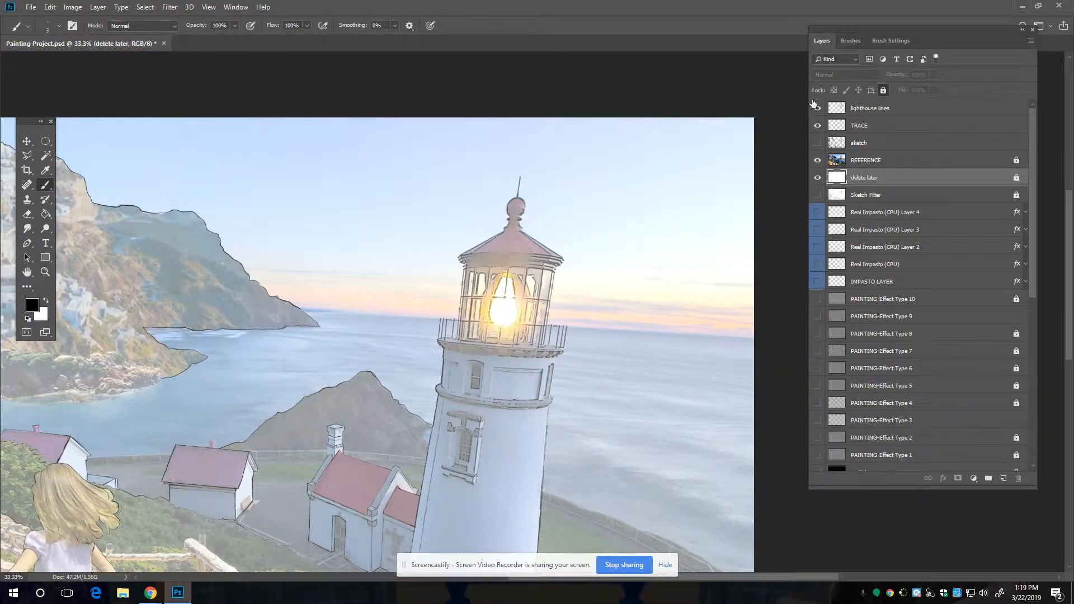
drag(266, 394, 373, 320)
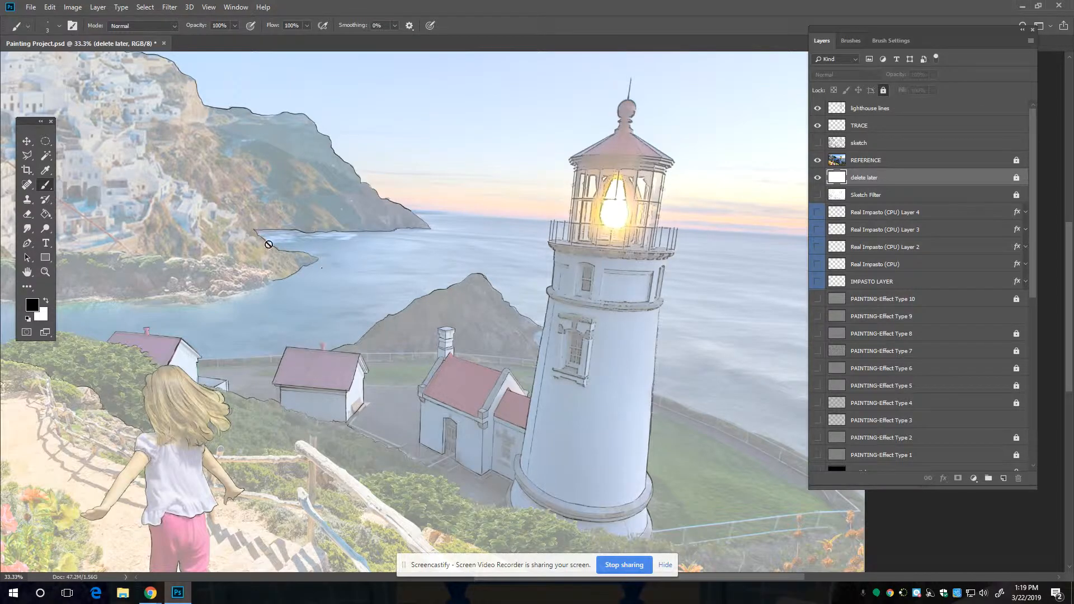
Step: Open the brush presets and collapse the expanded General Brushes group
click(60, 26)
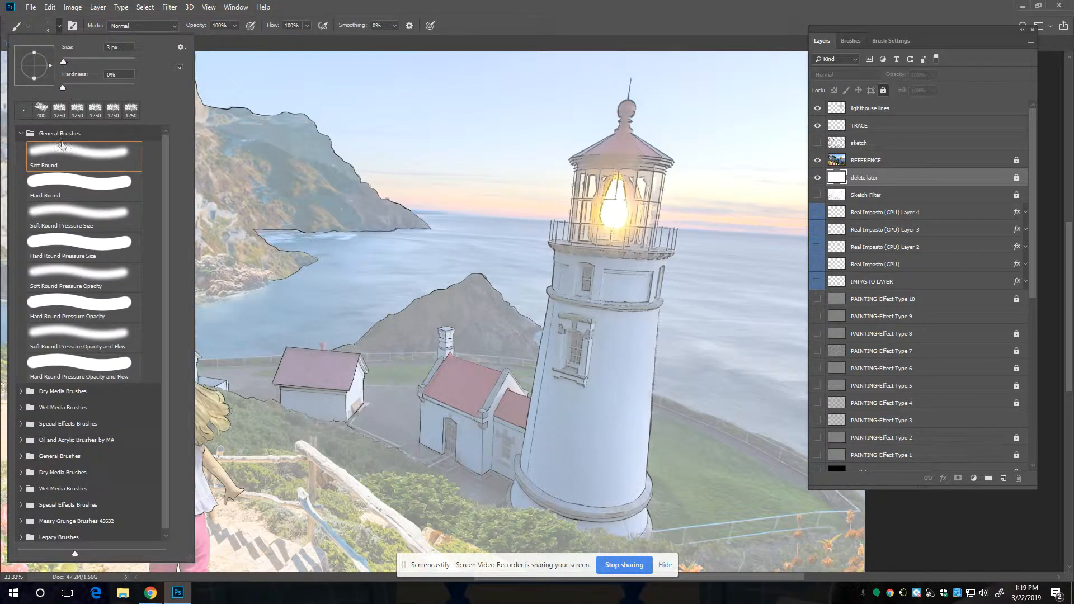
click(22, 134)
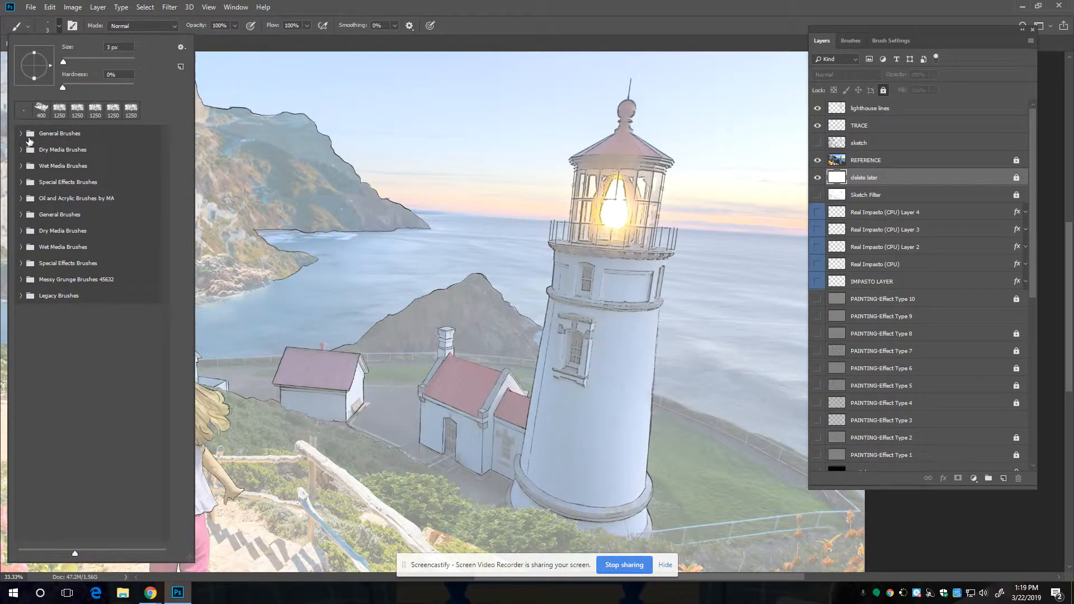